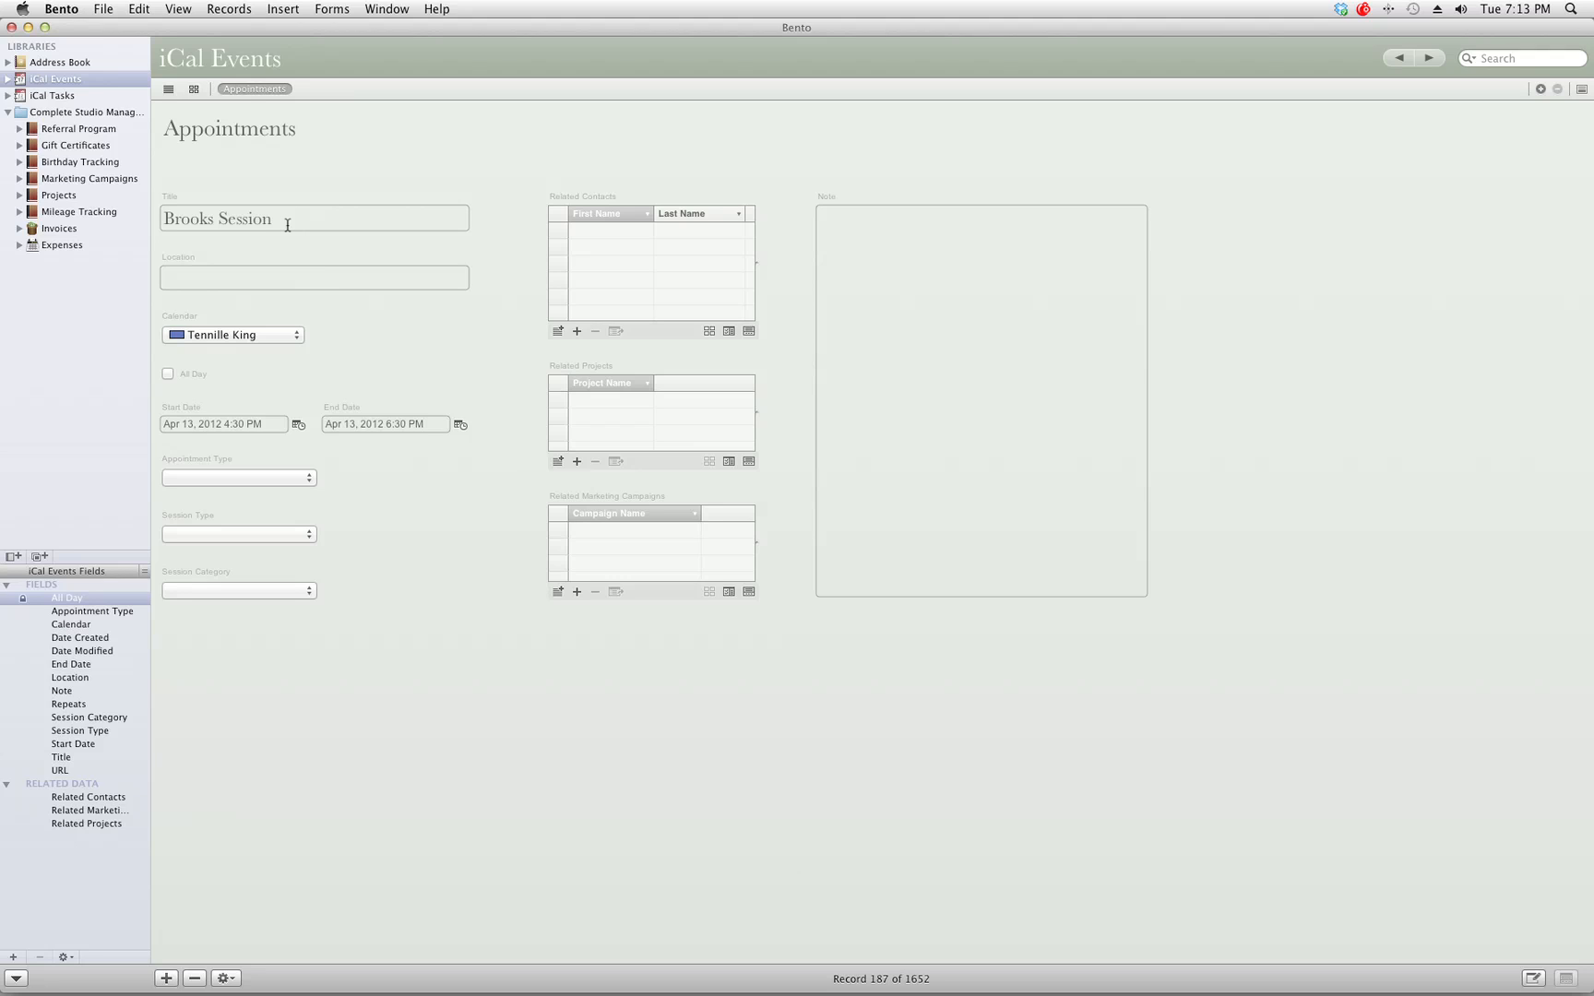
Enter Sunshine Park as the session appointment's location.
click(284, 219)
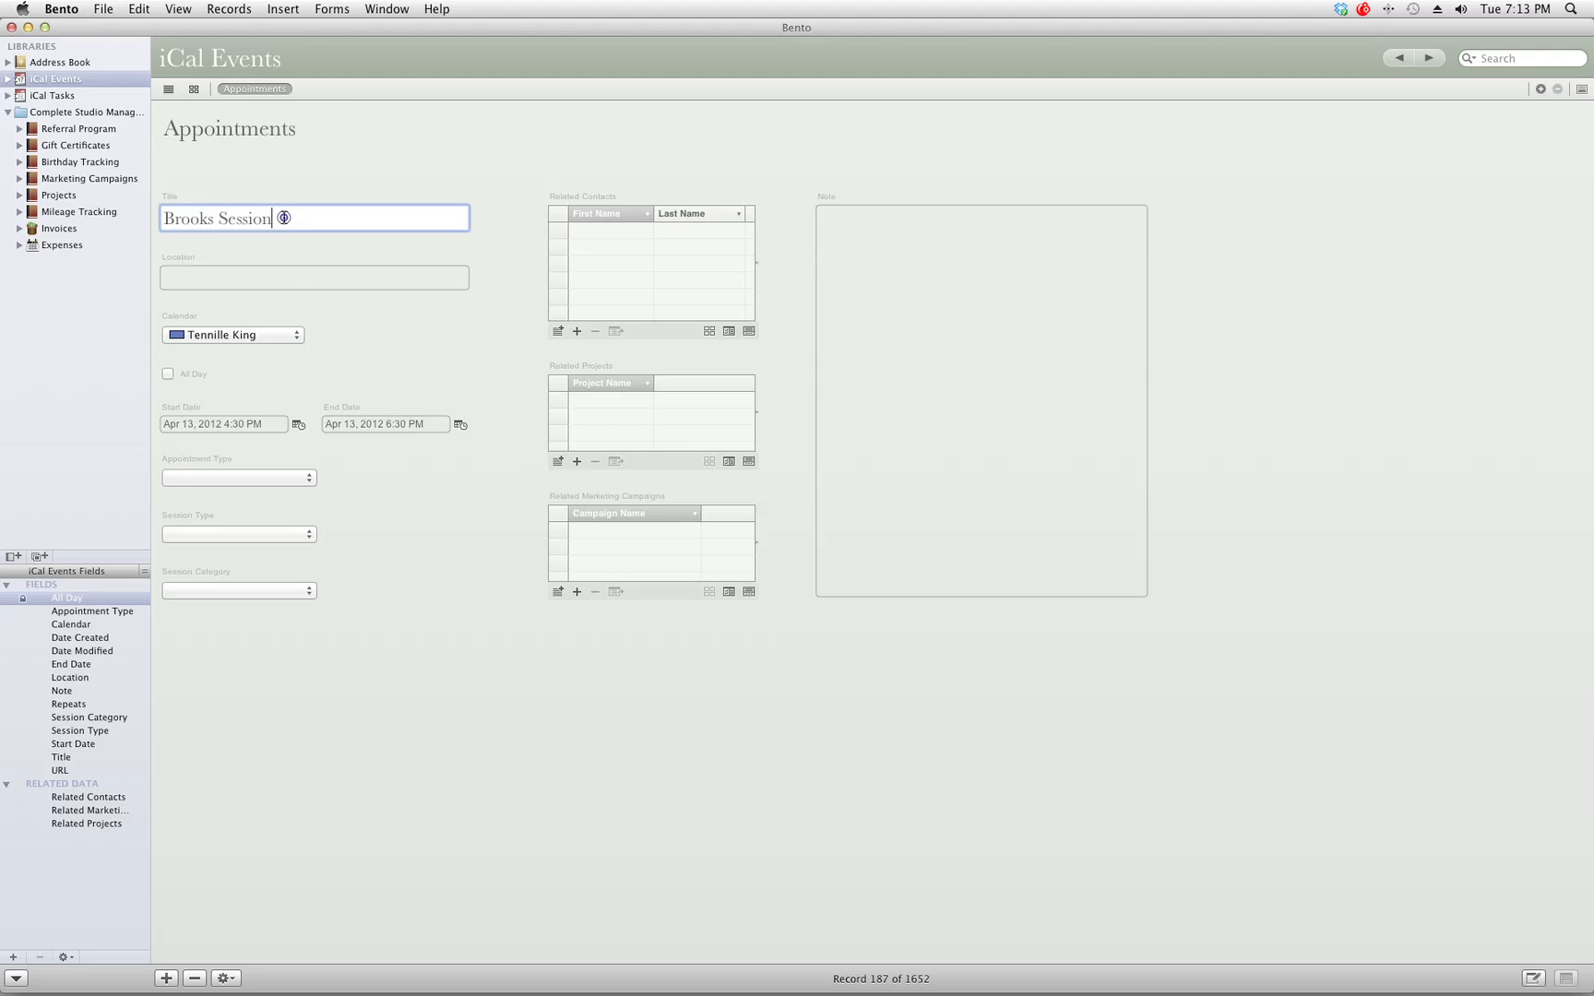
click(231, 275)
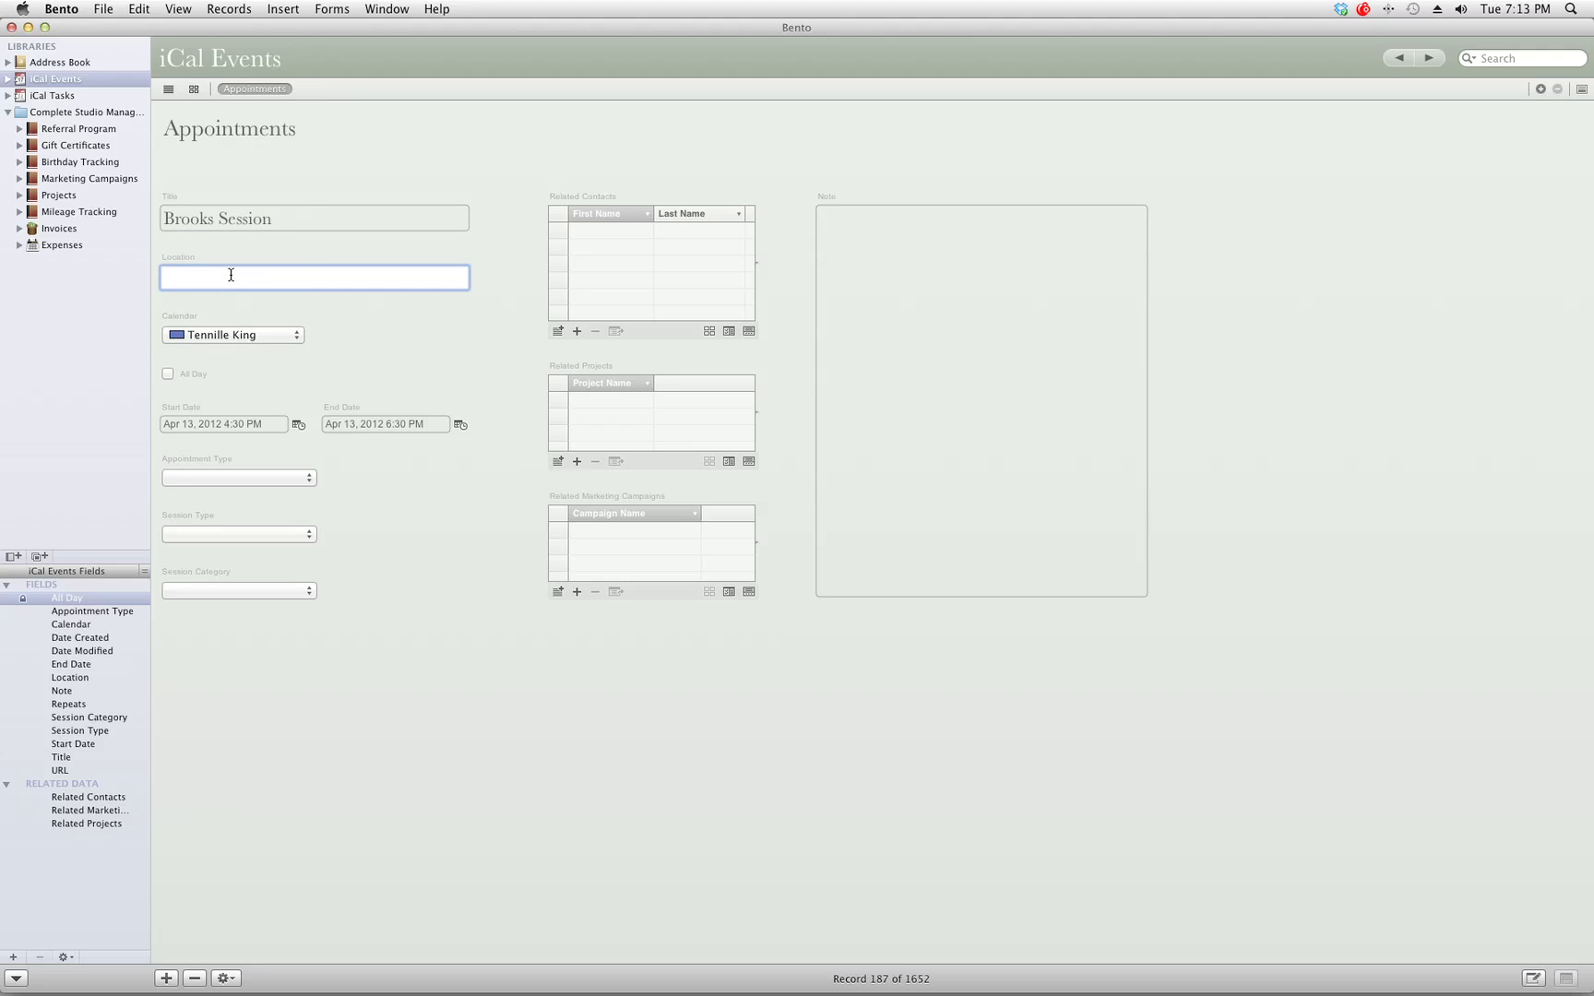
text(Sunshine Park)
Keep the appointment on its current personal calendar and move to the start date.
click(267, 332)
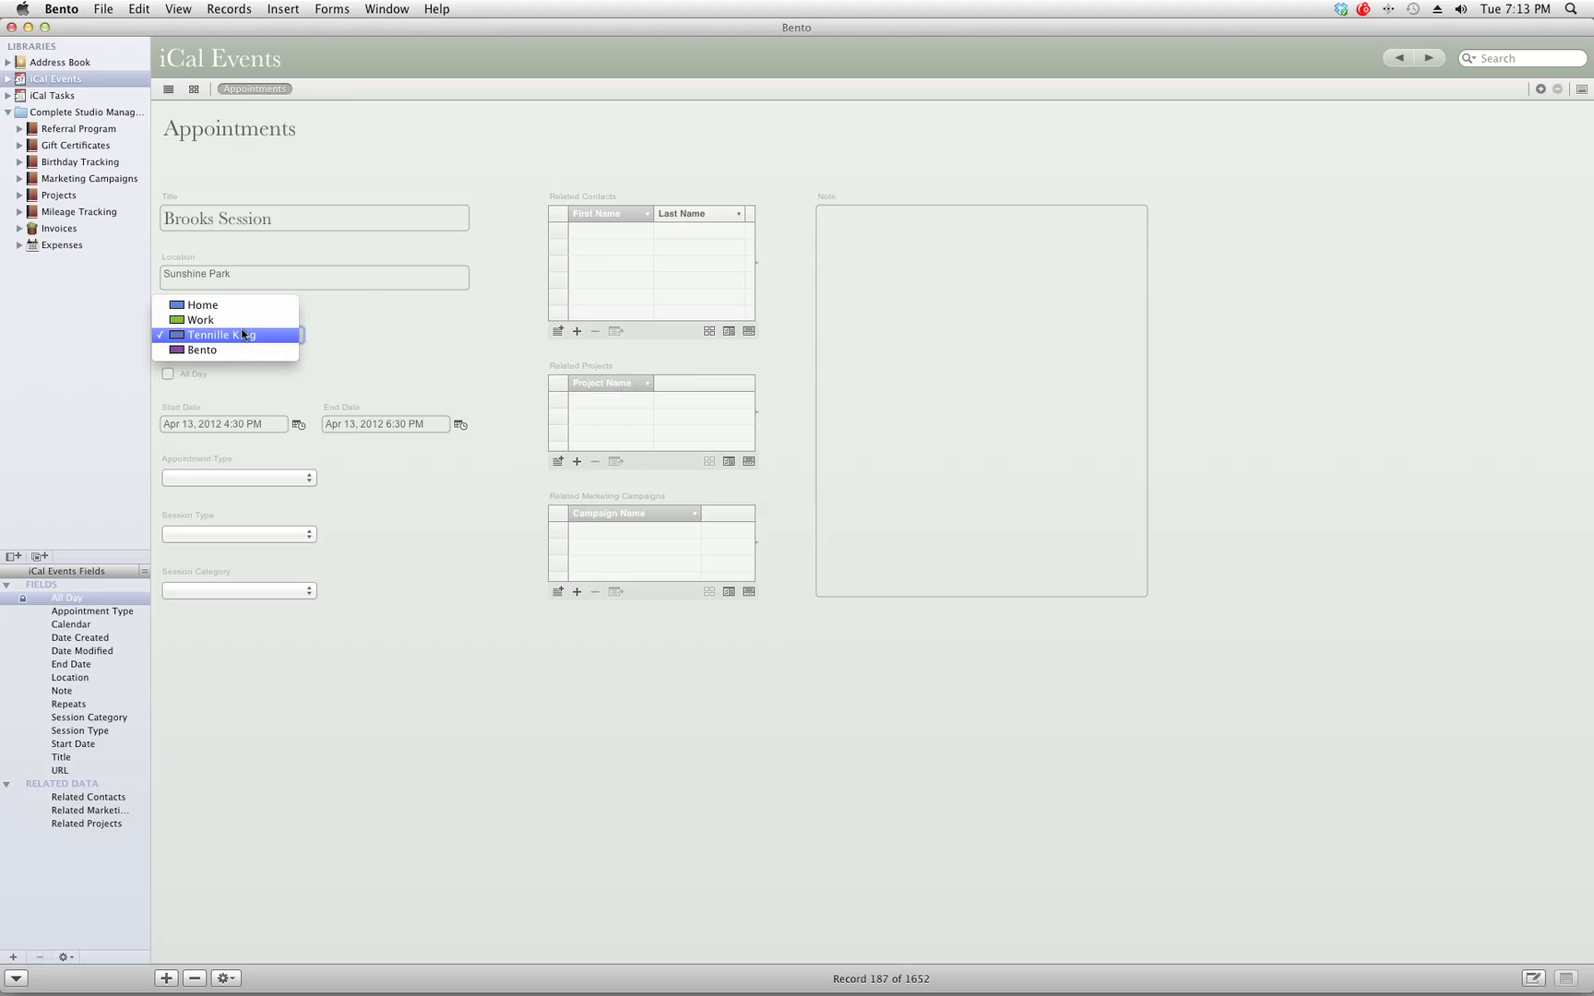
click(242, 334)
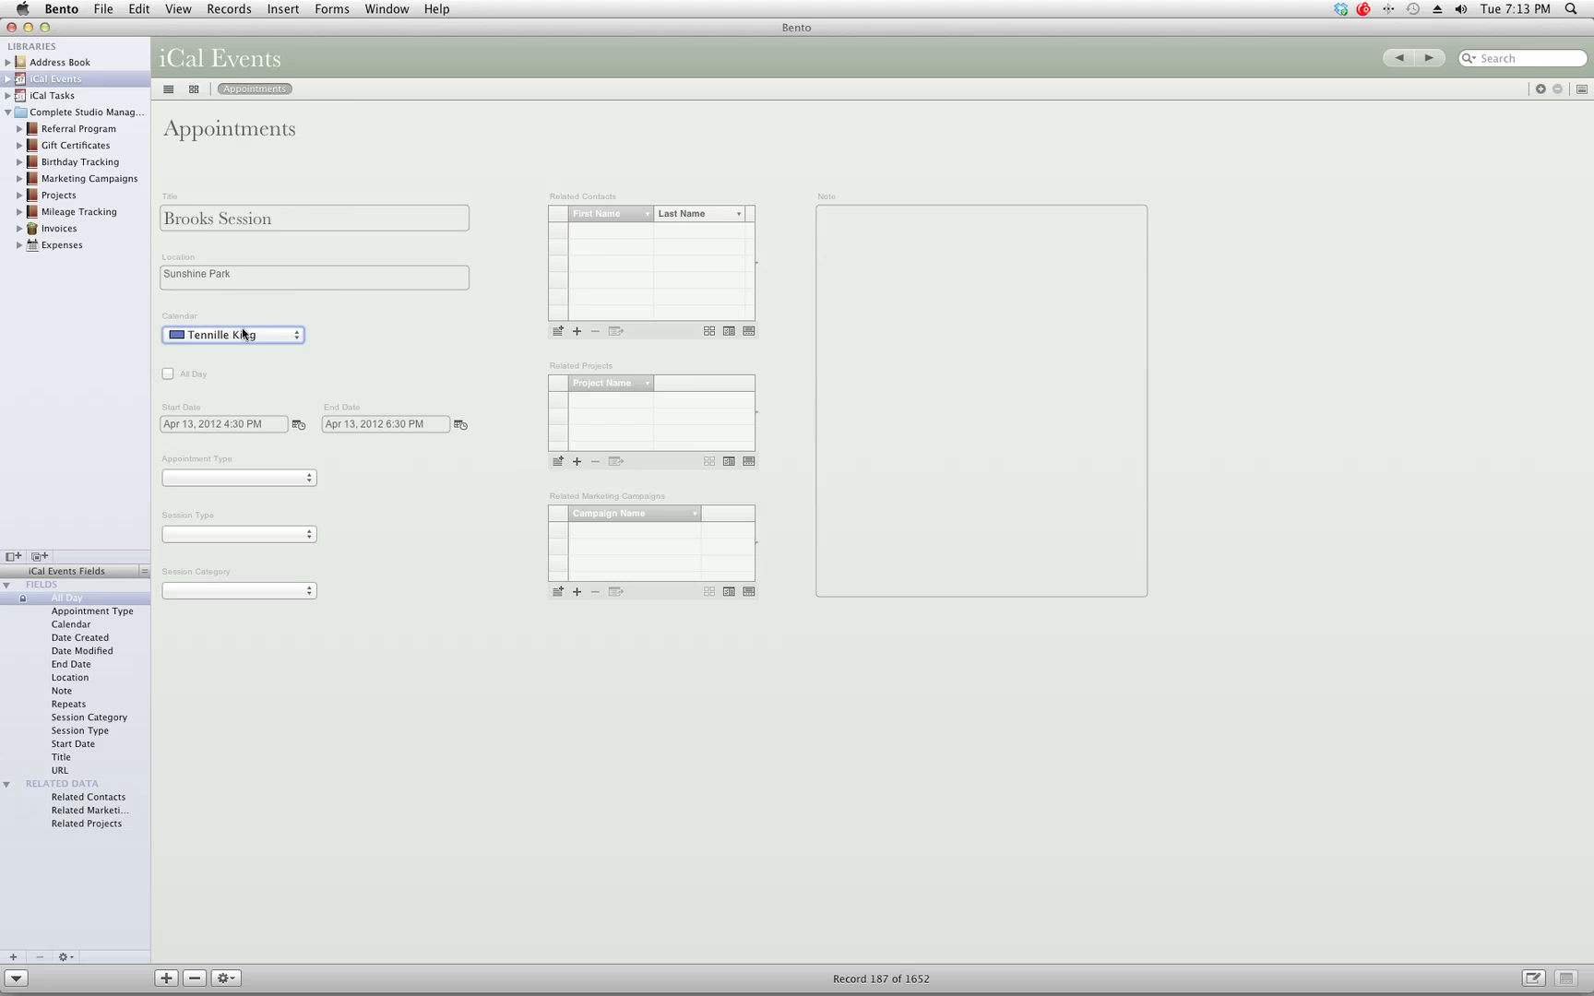
click(242, 333)
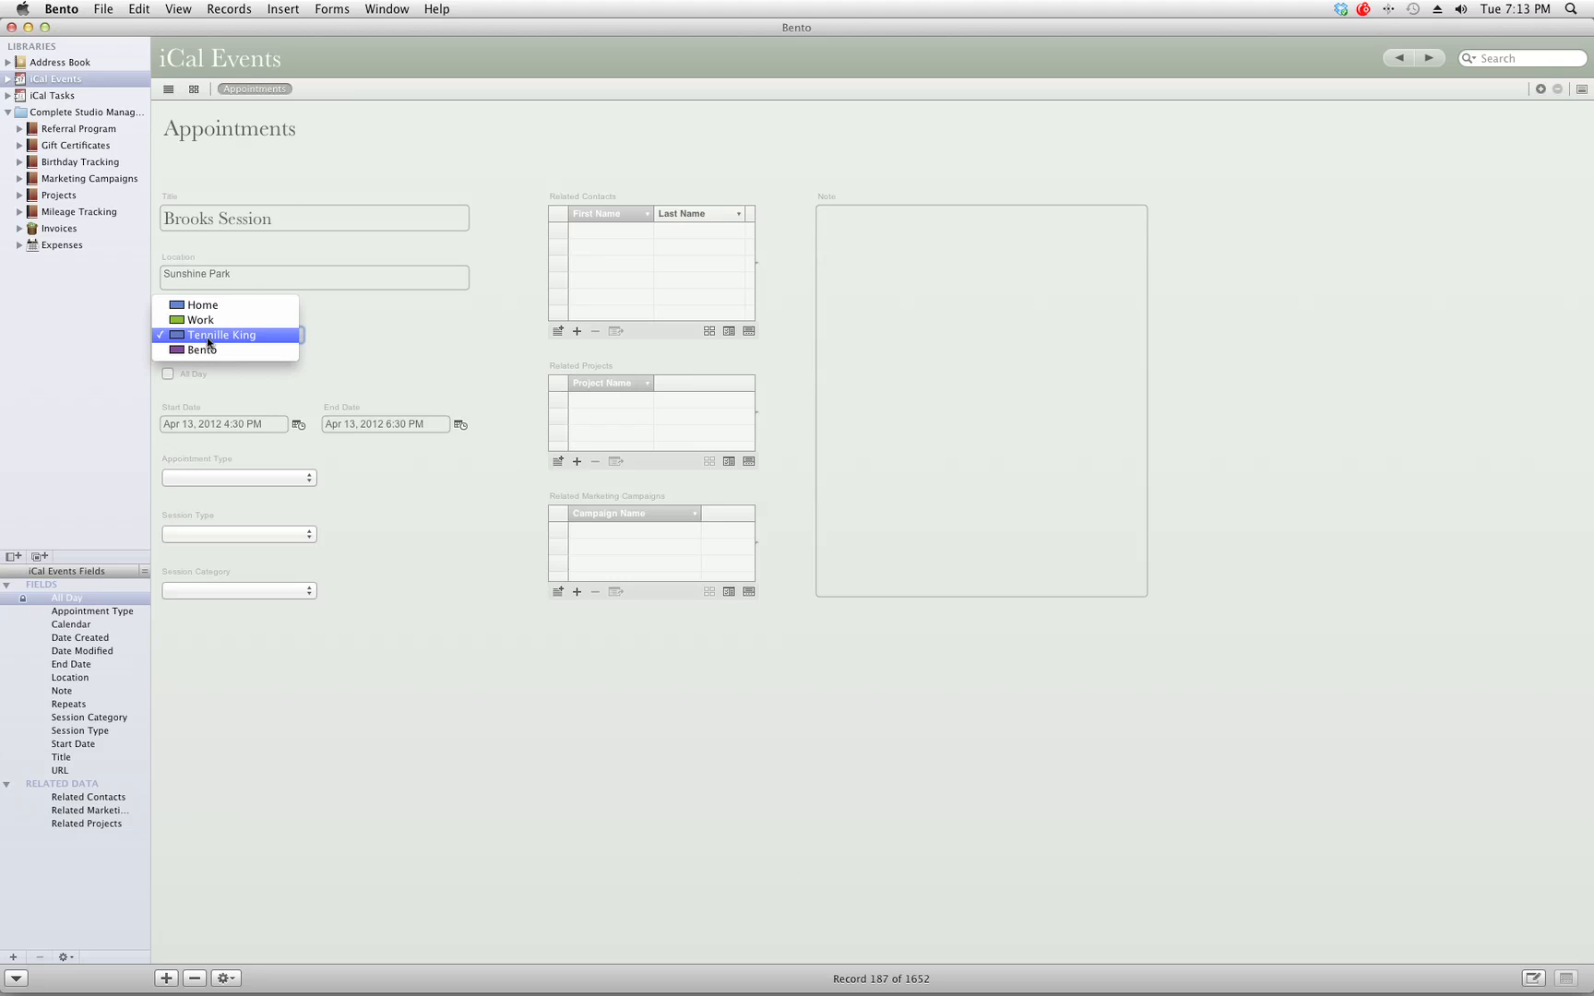
click(207, 336)
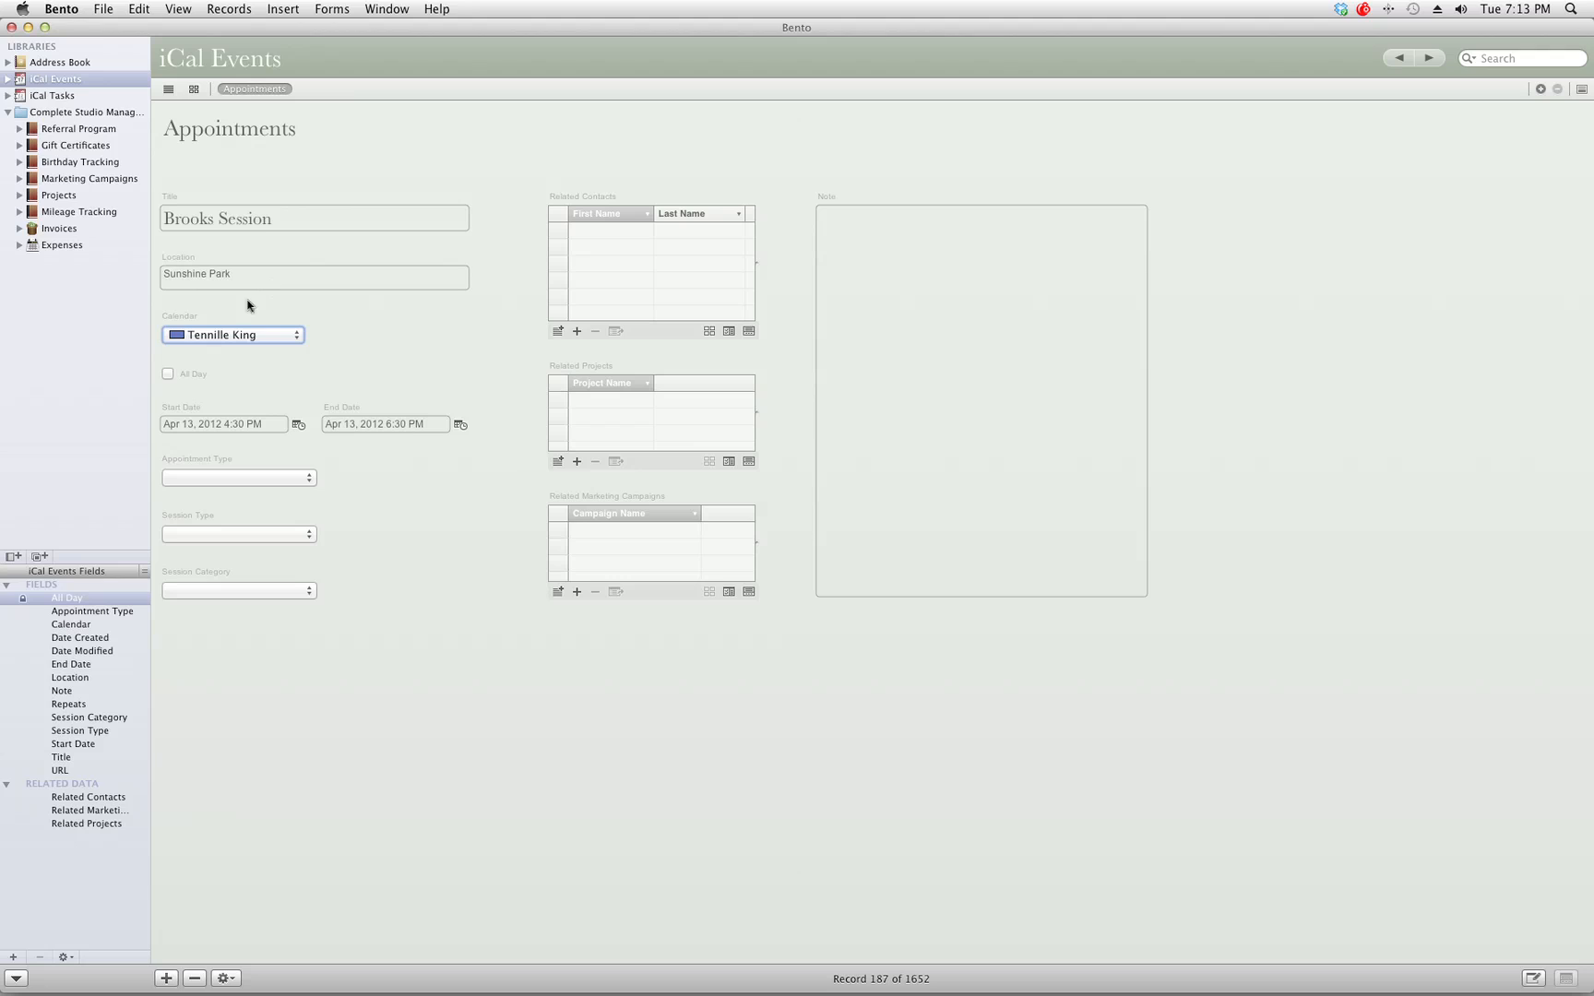
click(191, 424)
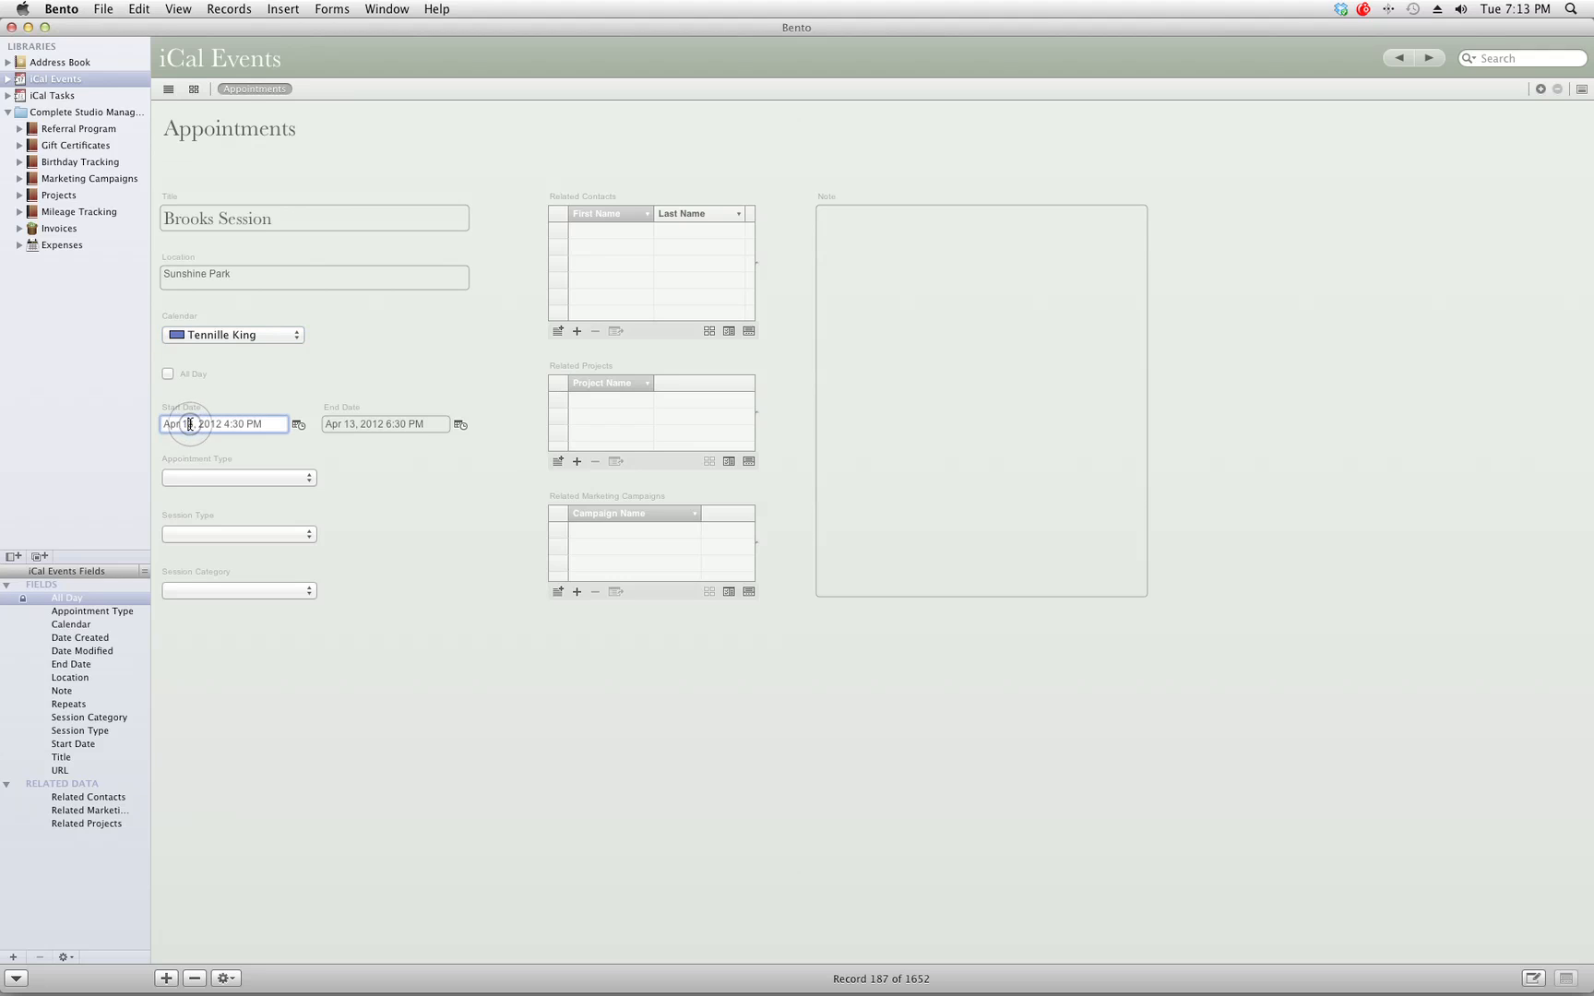
click(307, 478)
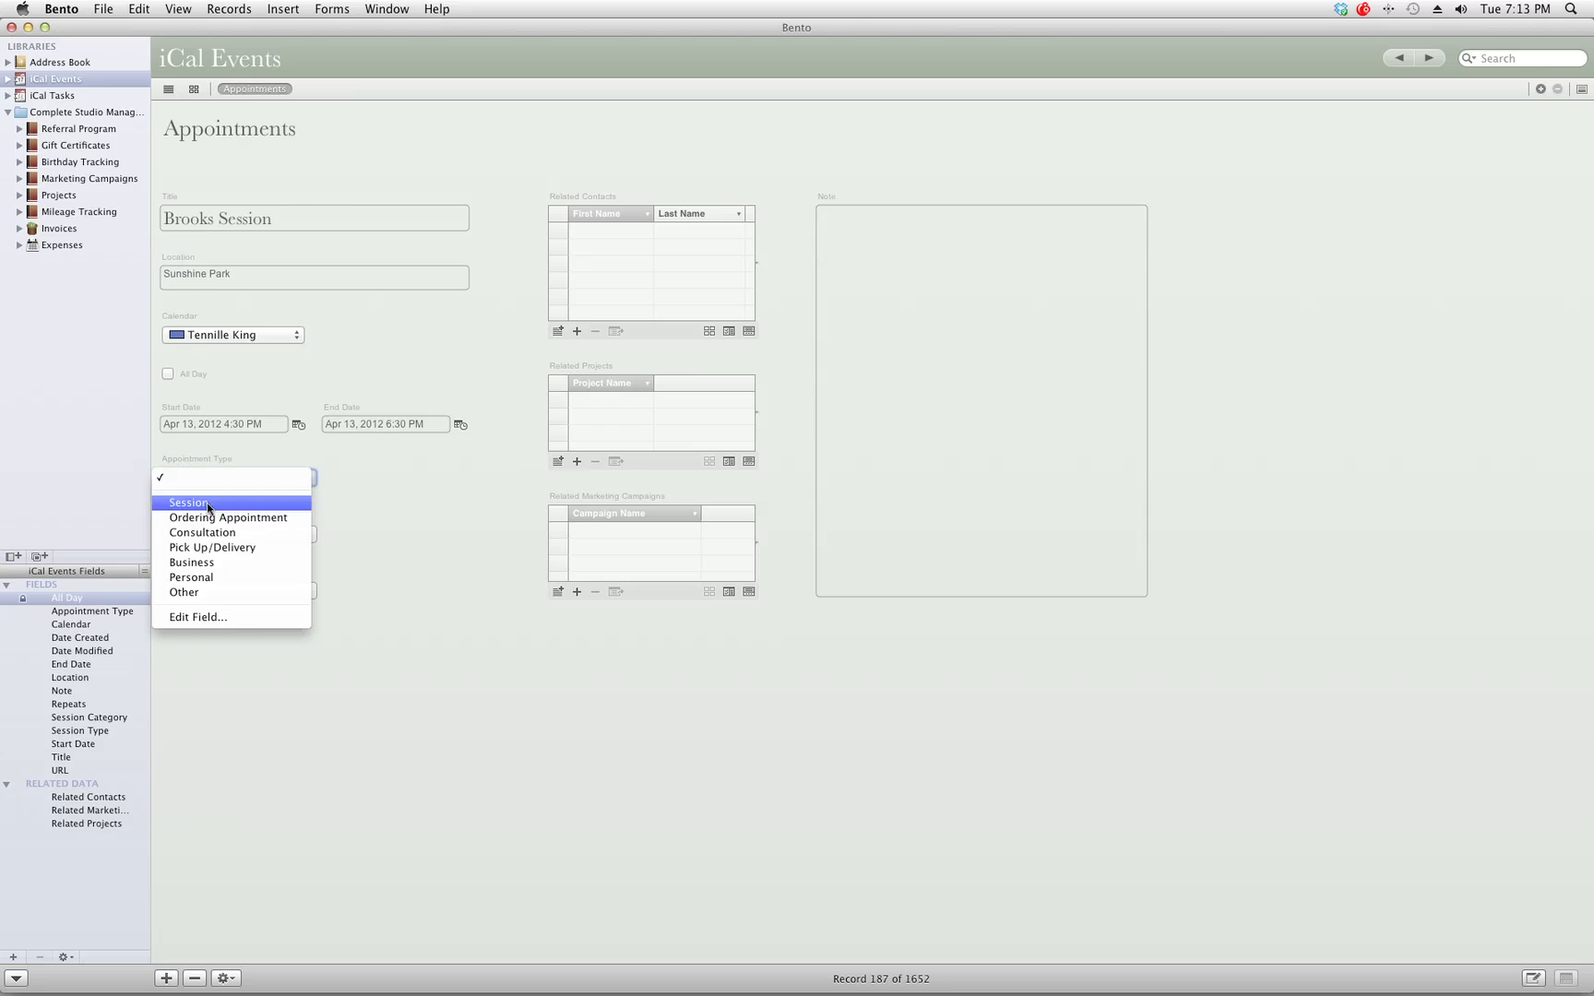
click(200, 615)
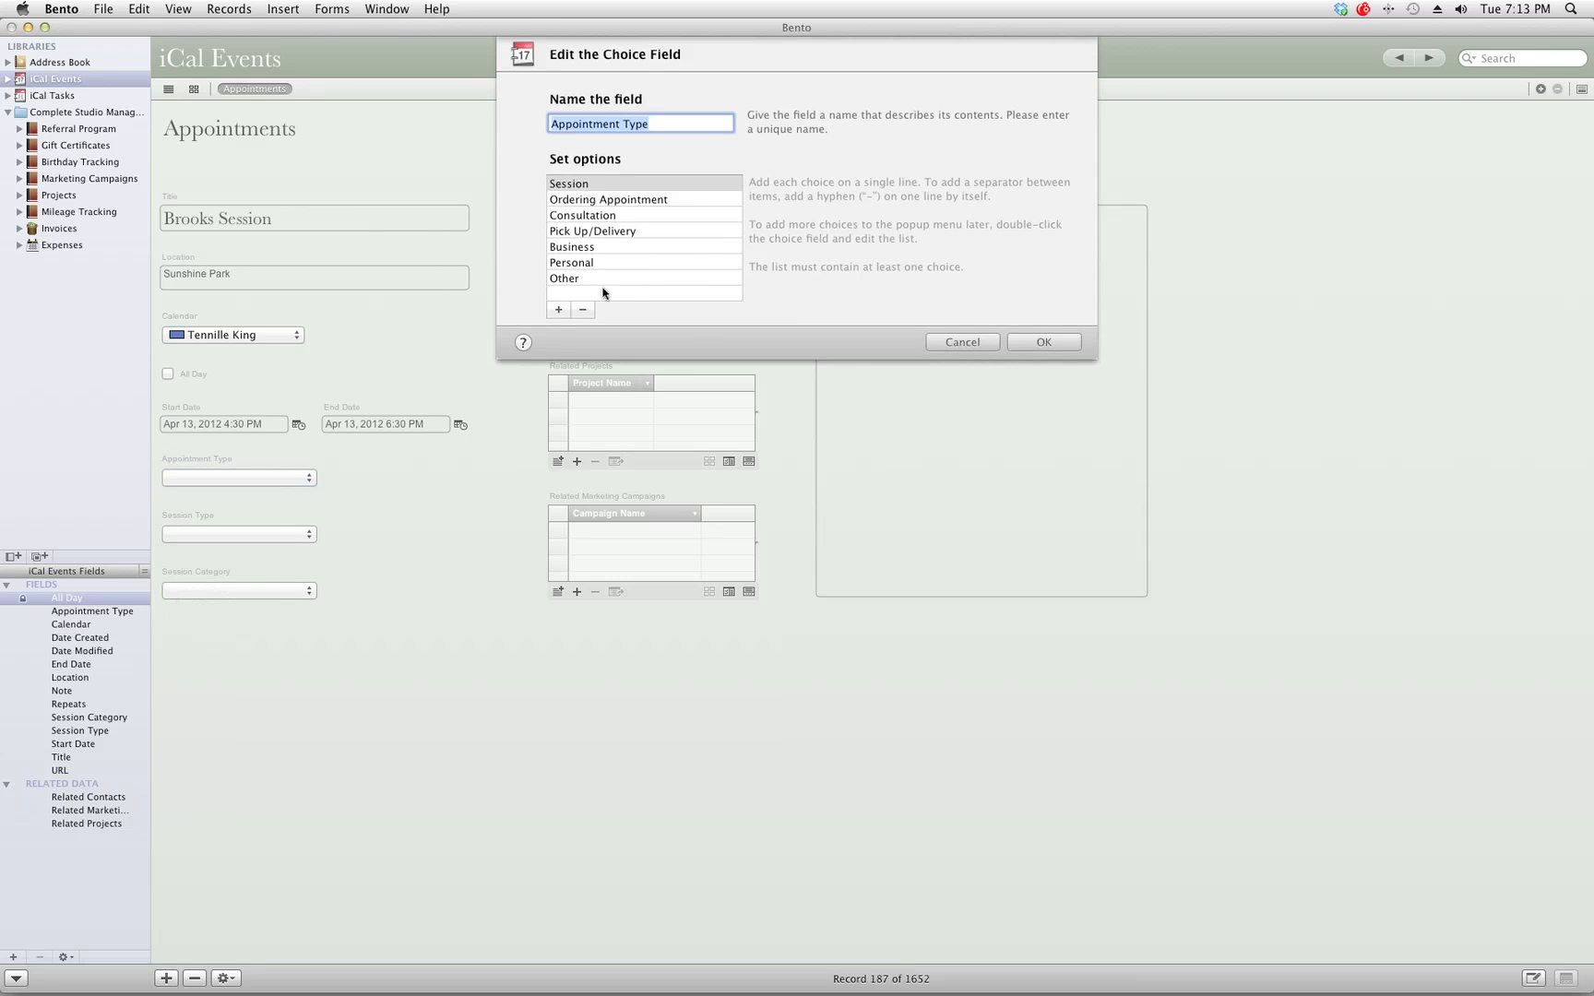
click(578, 186)
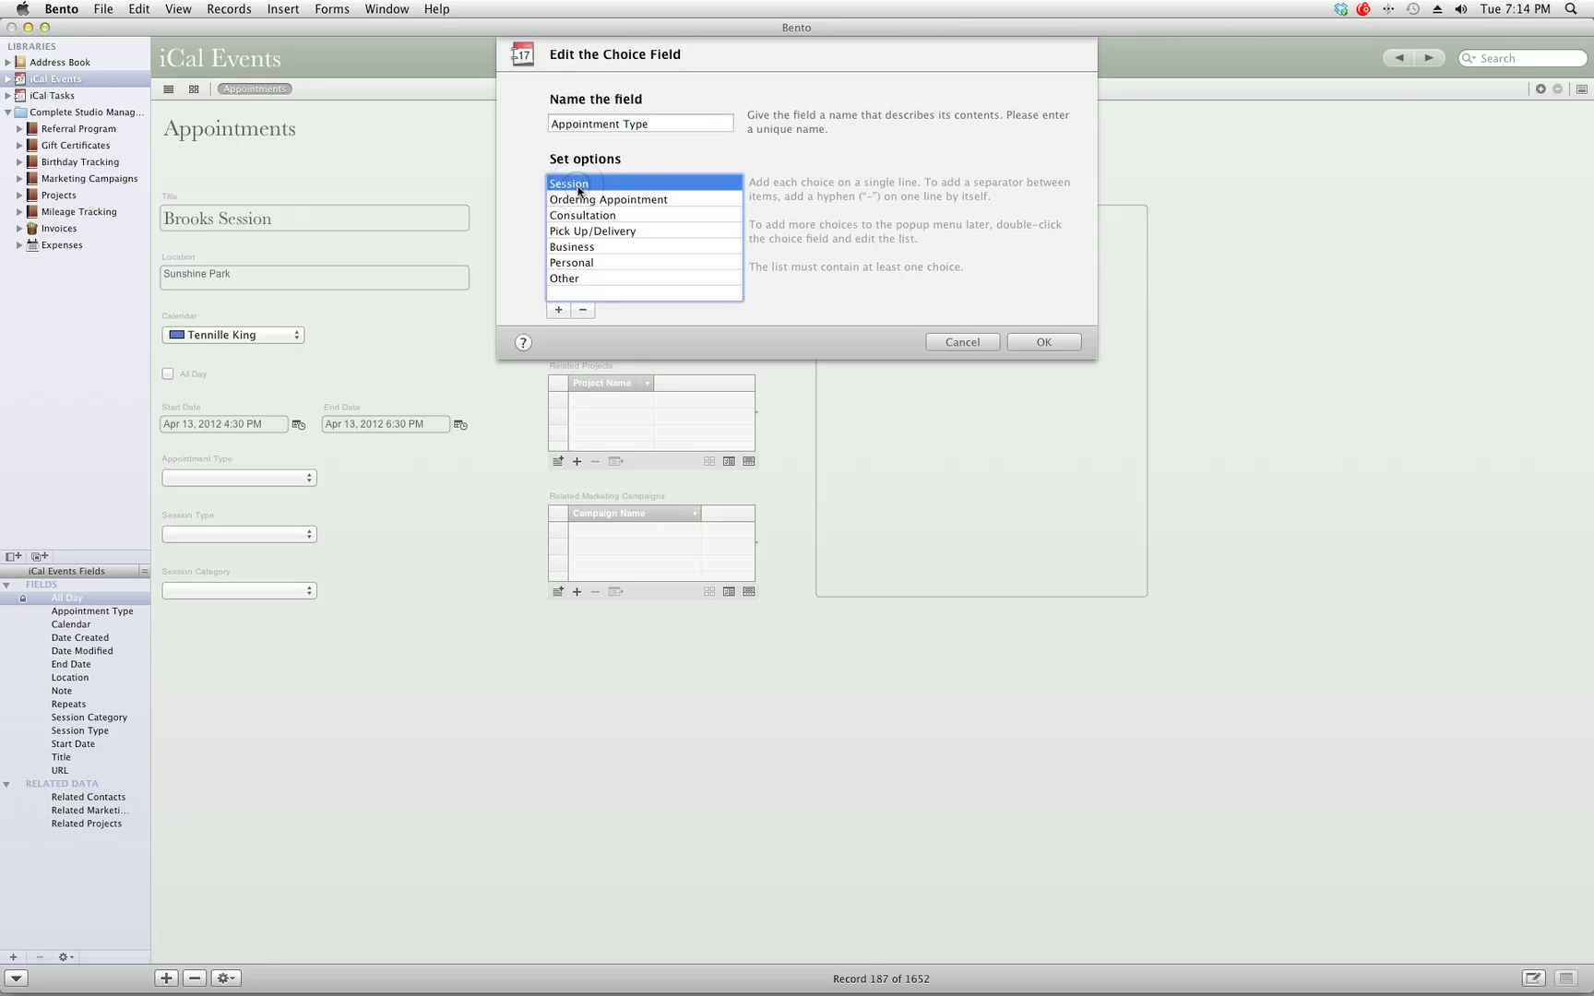
mouse_move(578, 187)
mouse_down()
mouse_move(579, 208)
mouse_move(578, 184)
mouse_up()
click(962, 345)
click(238, 479)
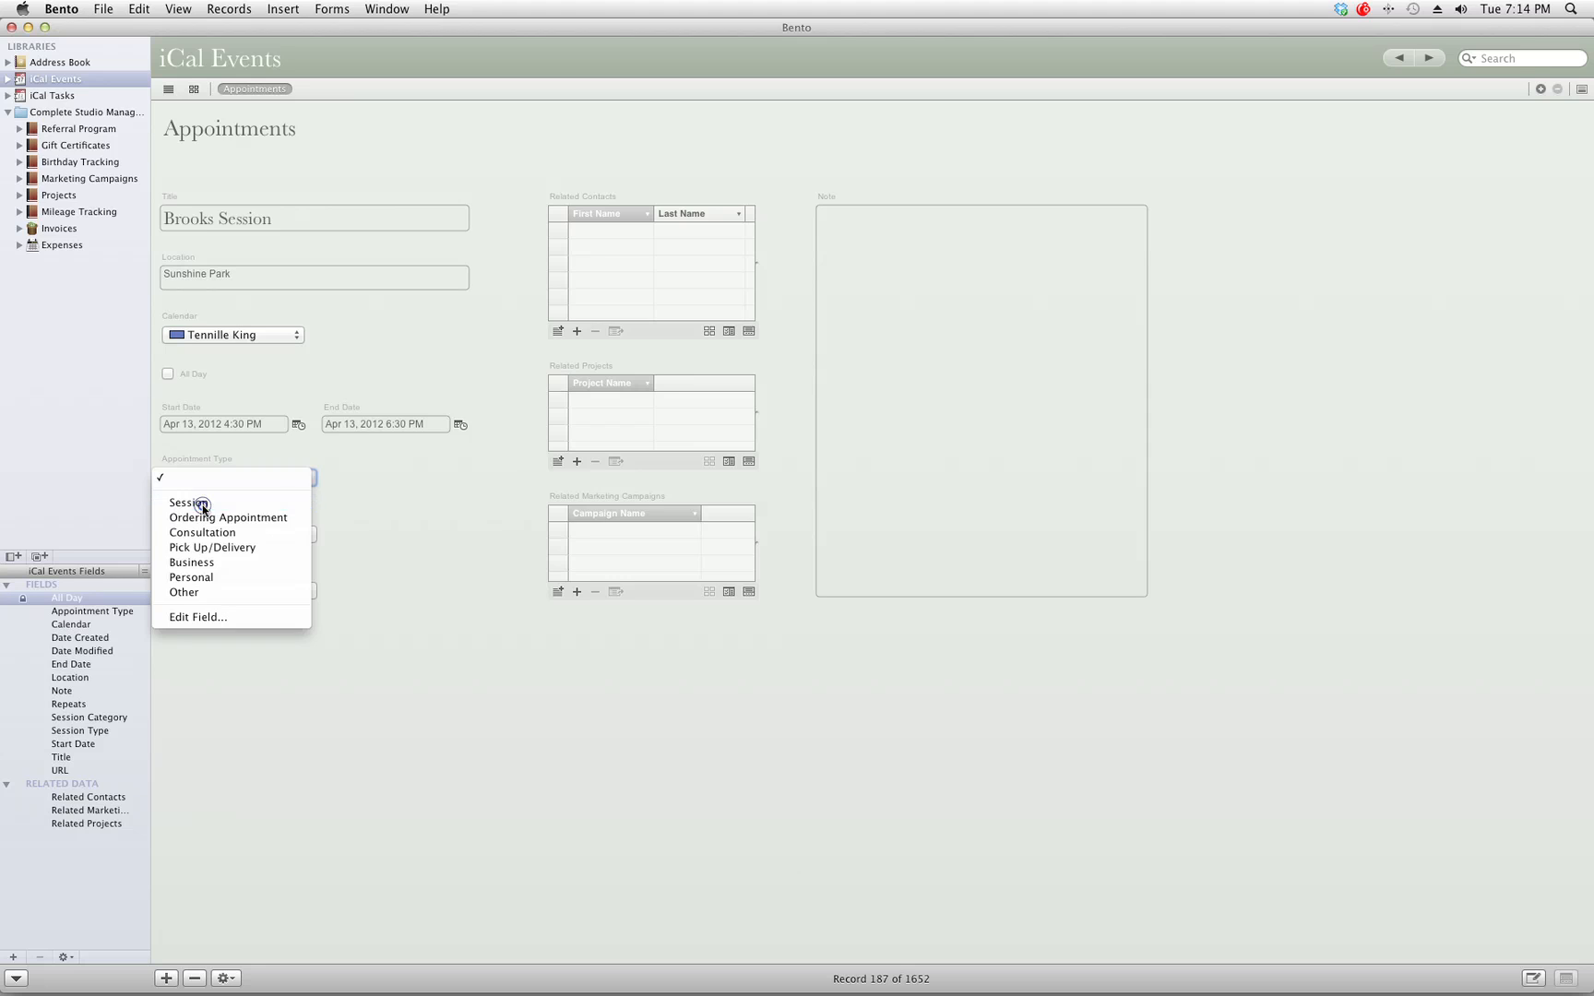
Choose Session as appointment type, Standard as session type, and Family as session category.
click(204, 504)
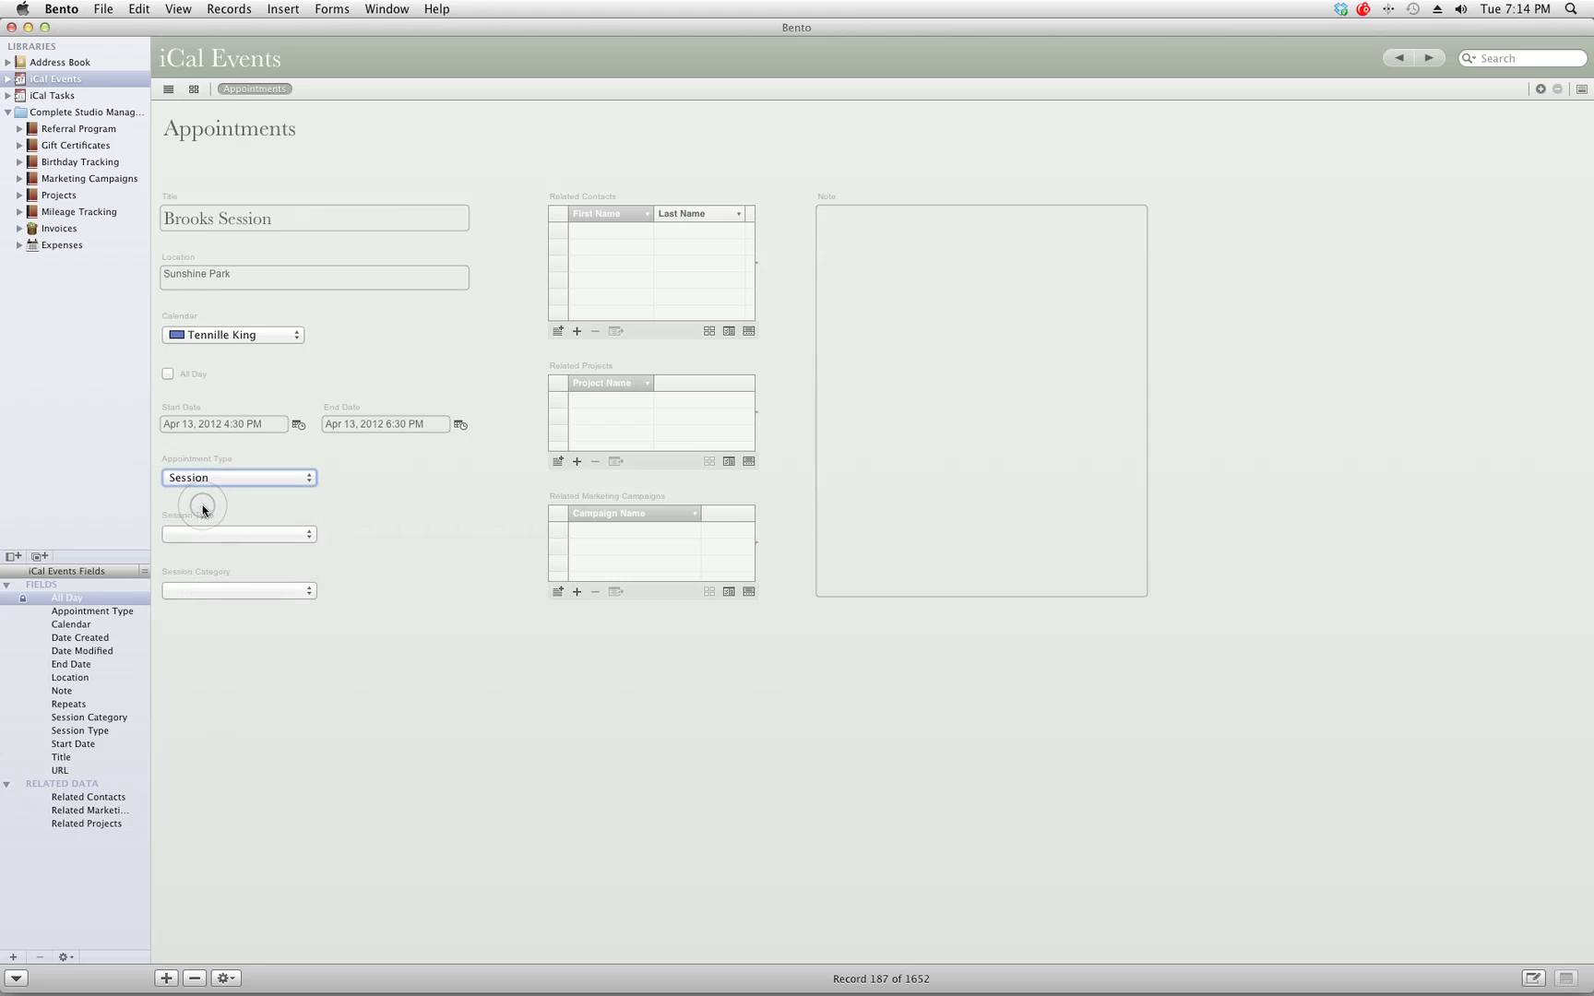
click(270, 536)
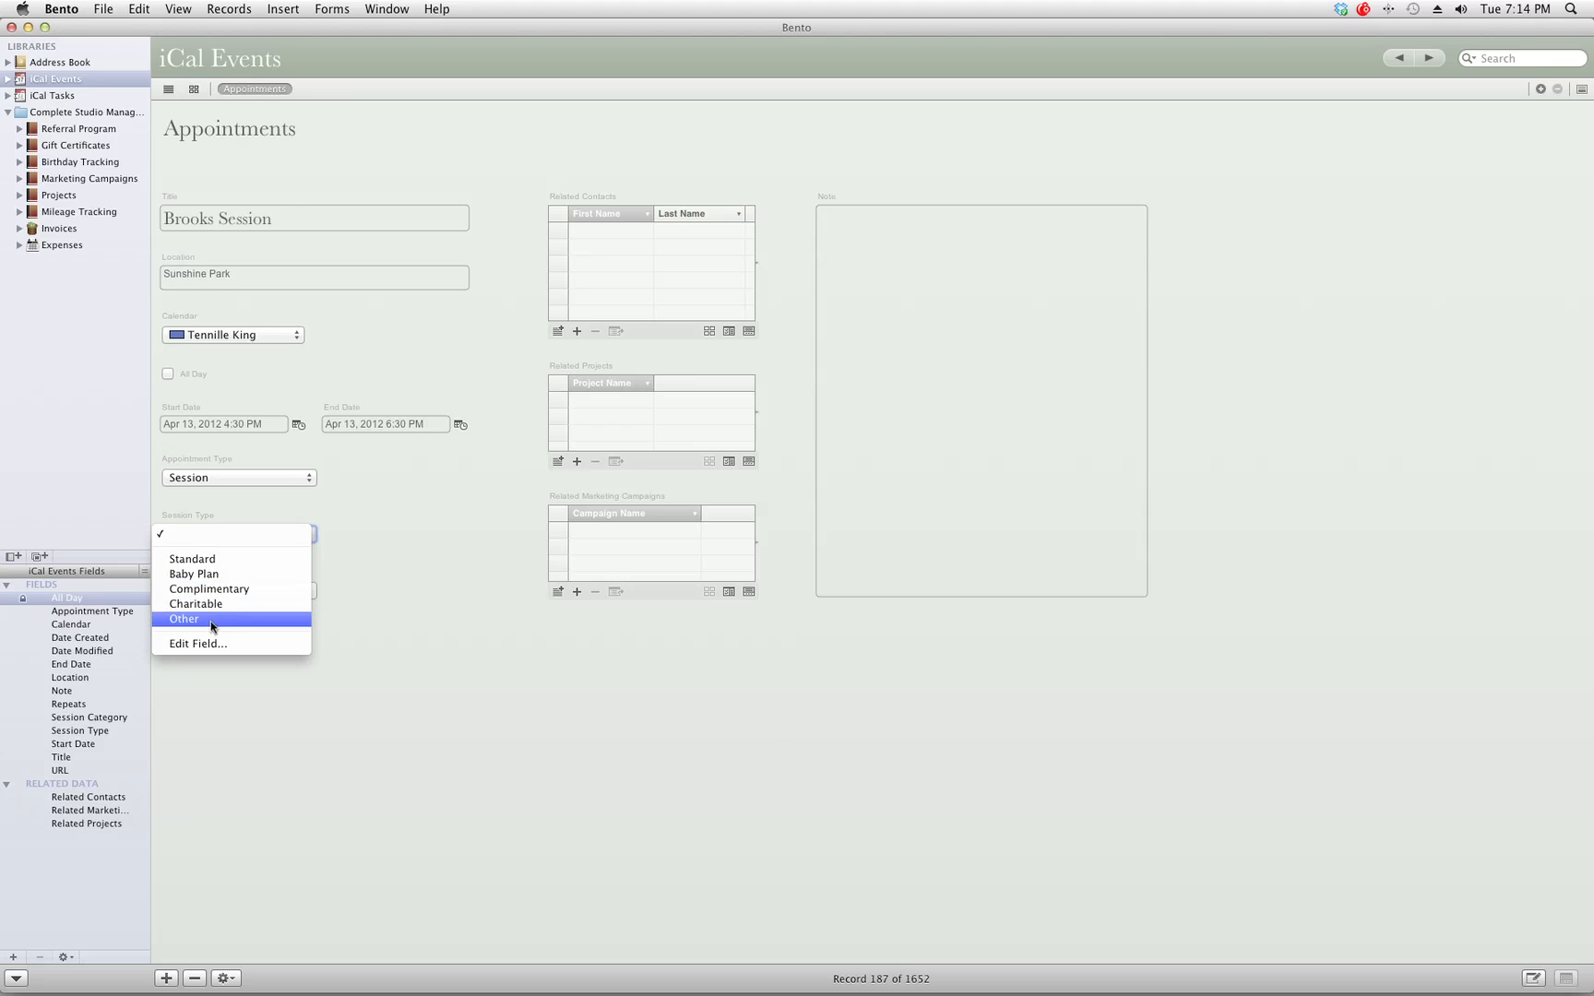
click(198, 560)
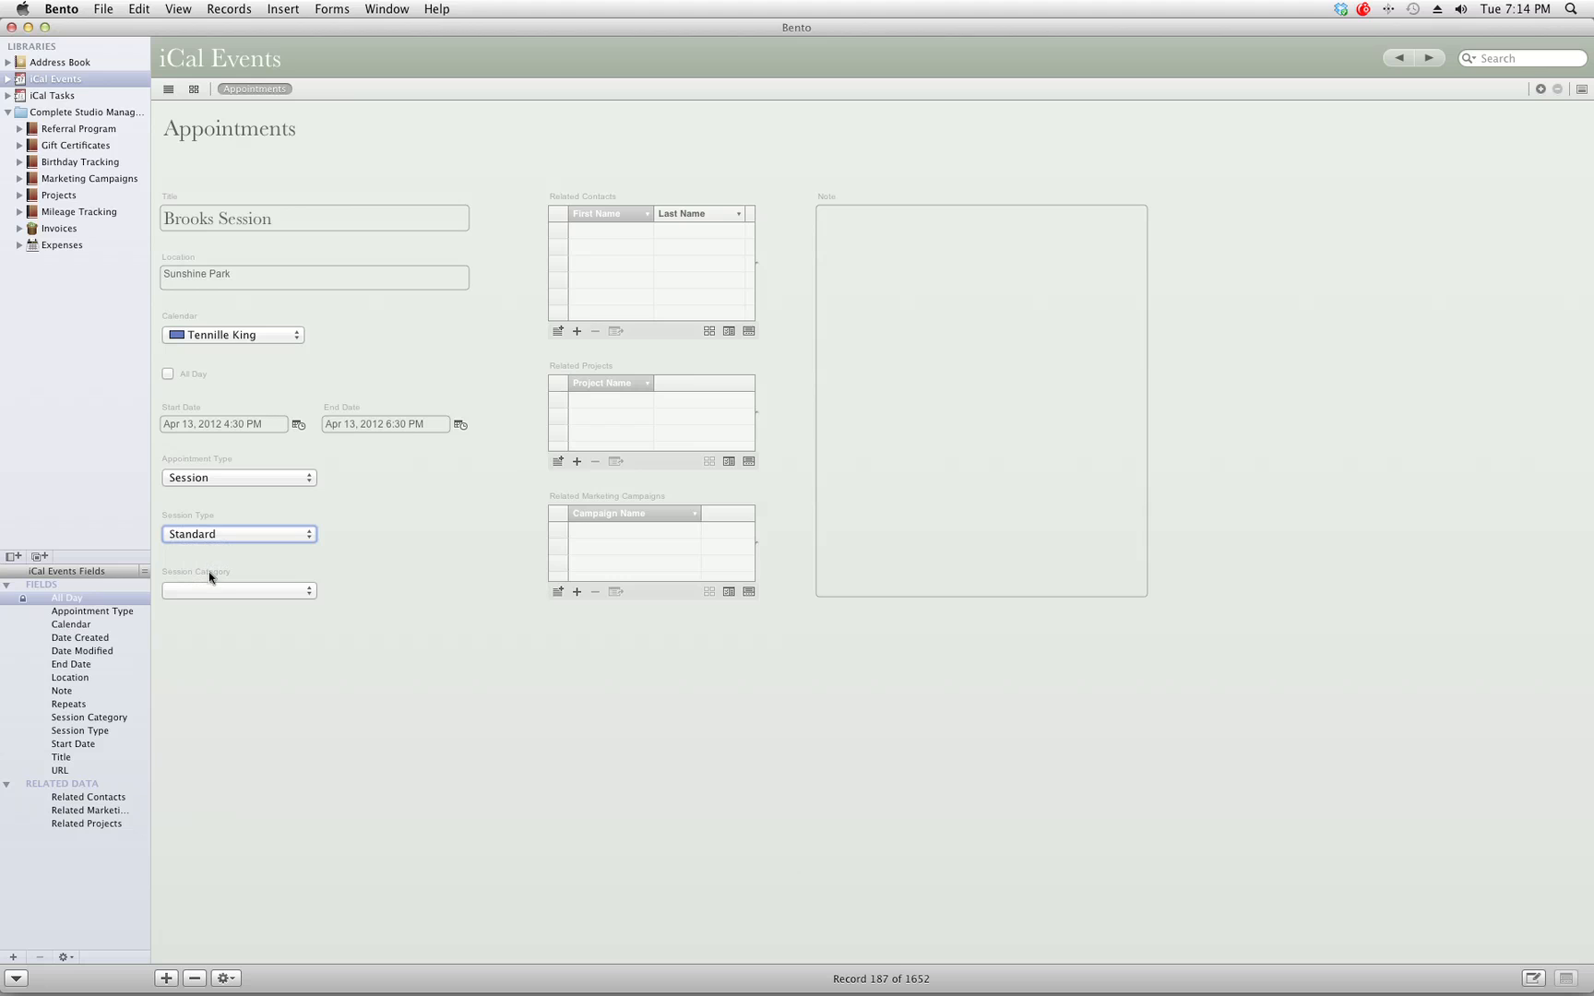
click(217, 593)
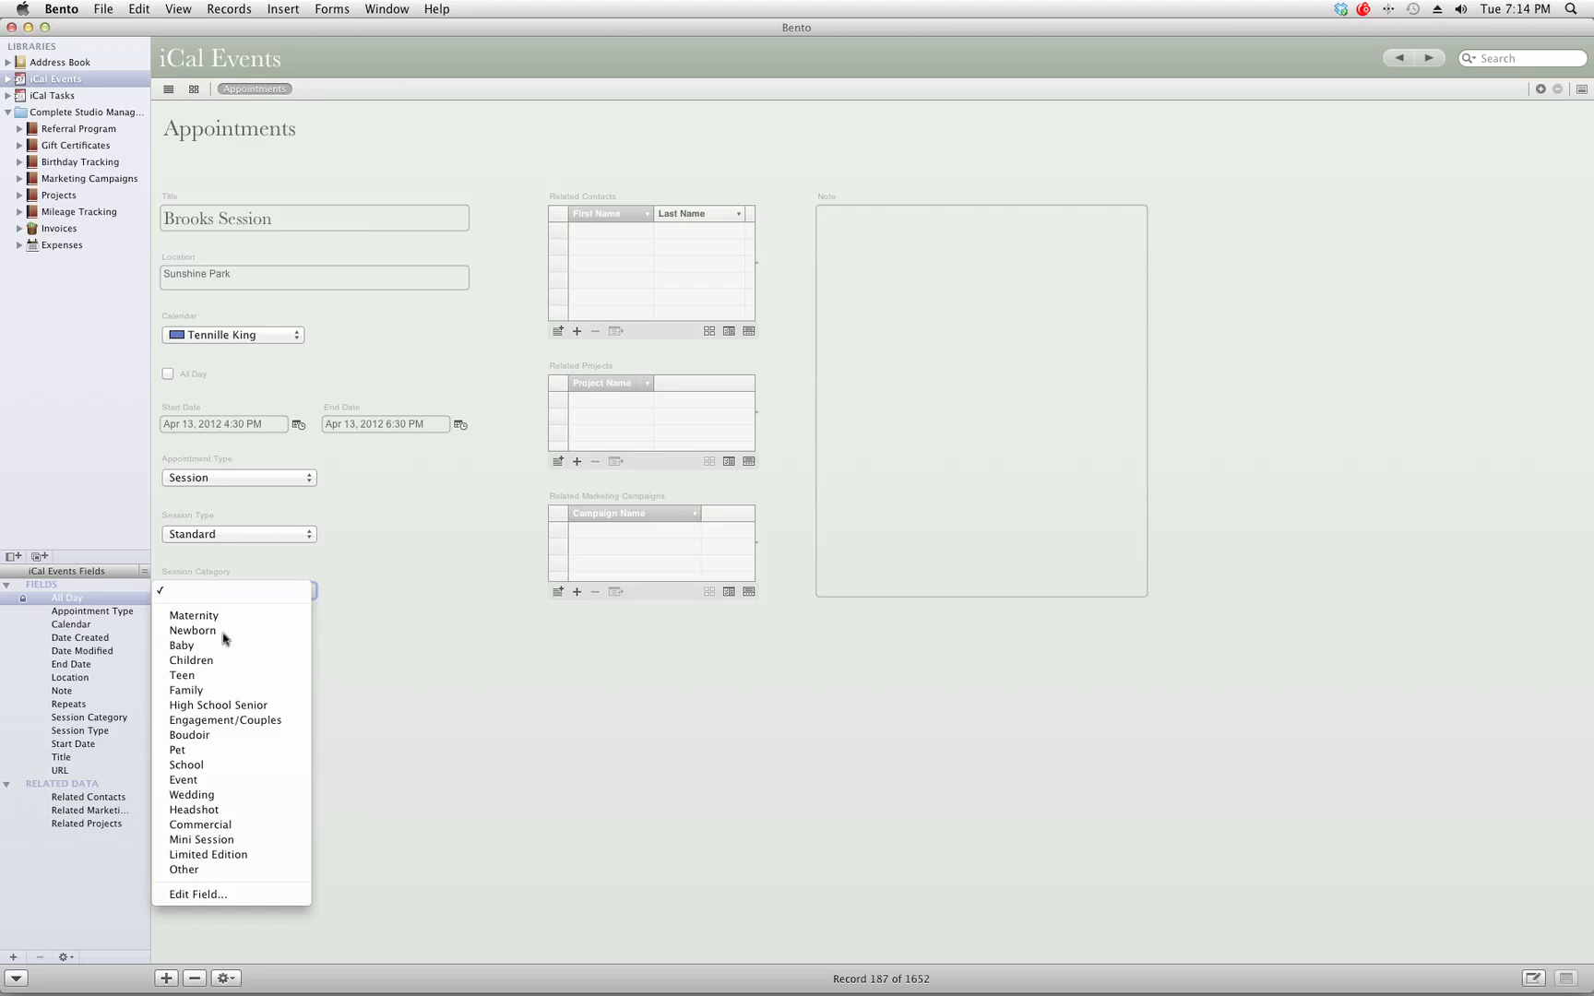
click(229, 690)
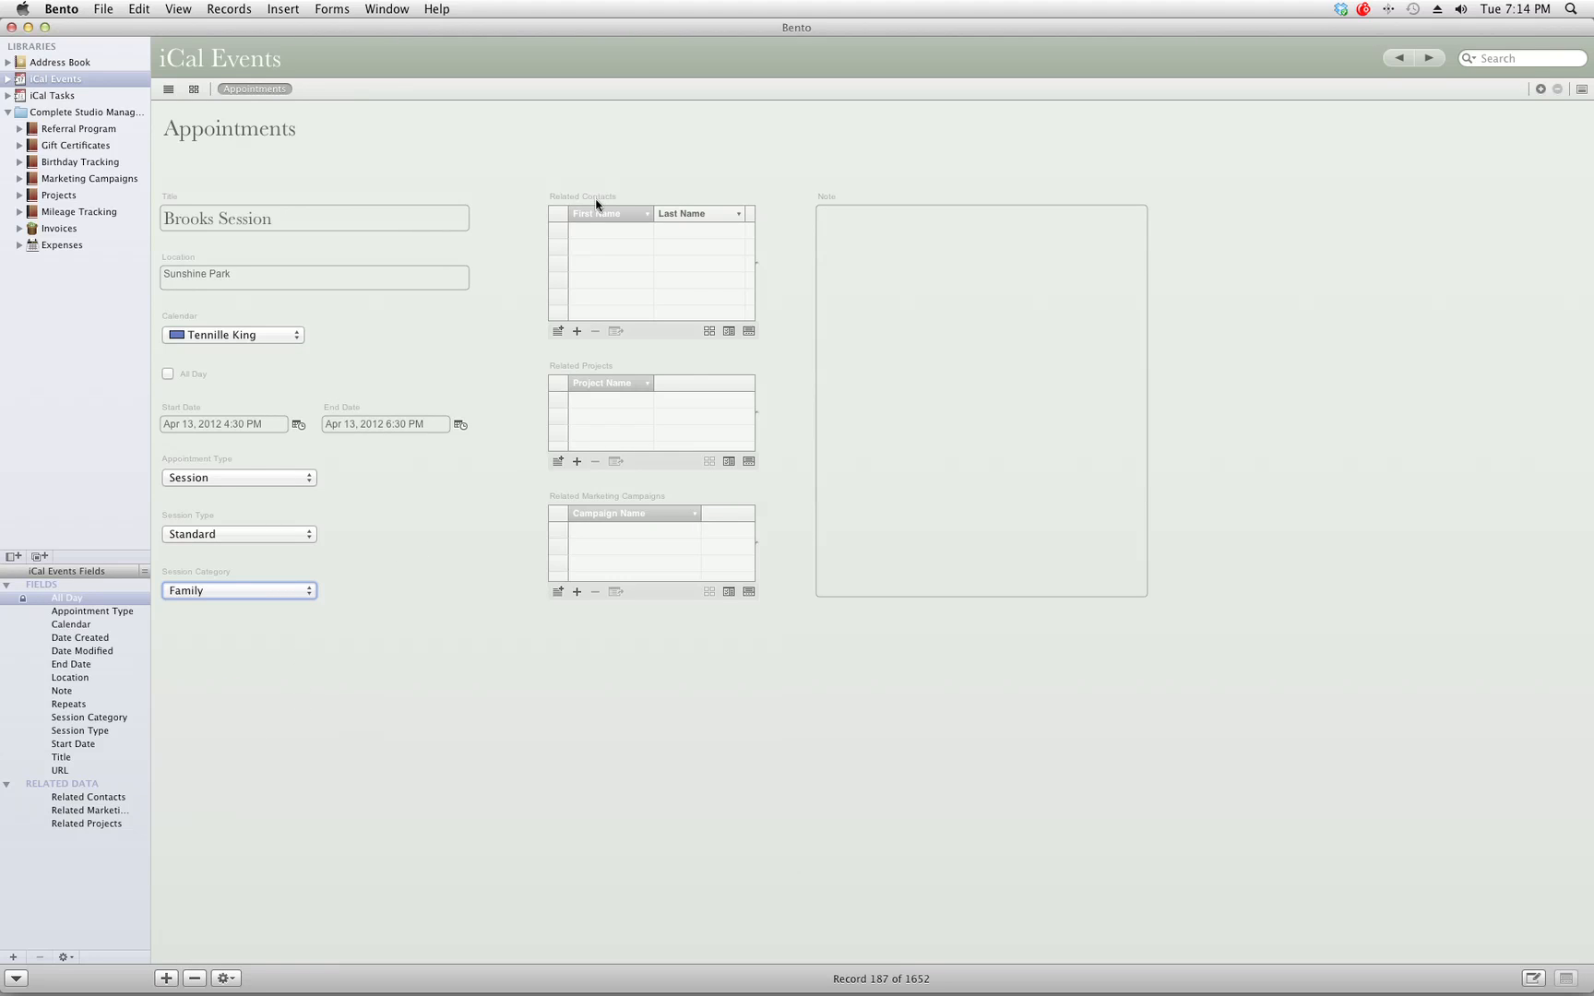
click(557, 330)
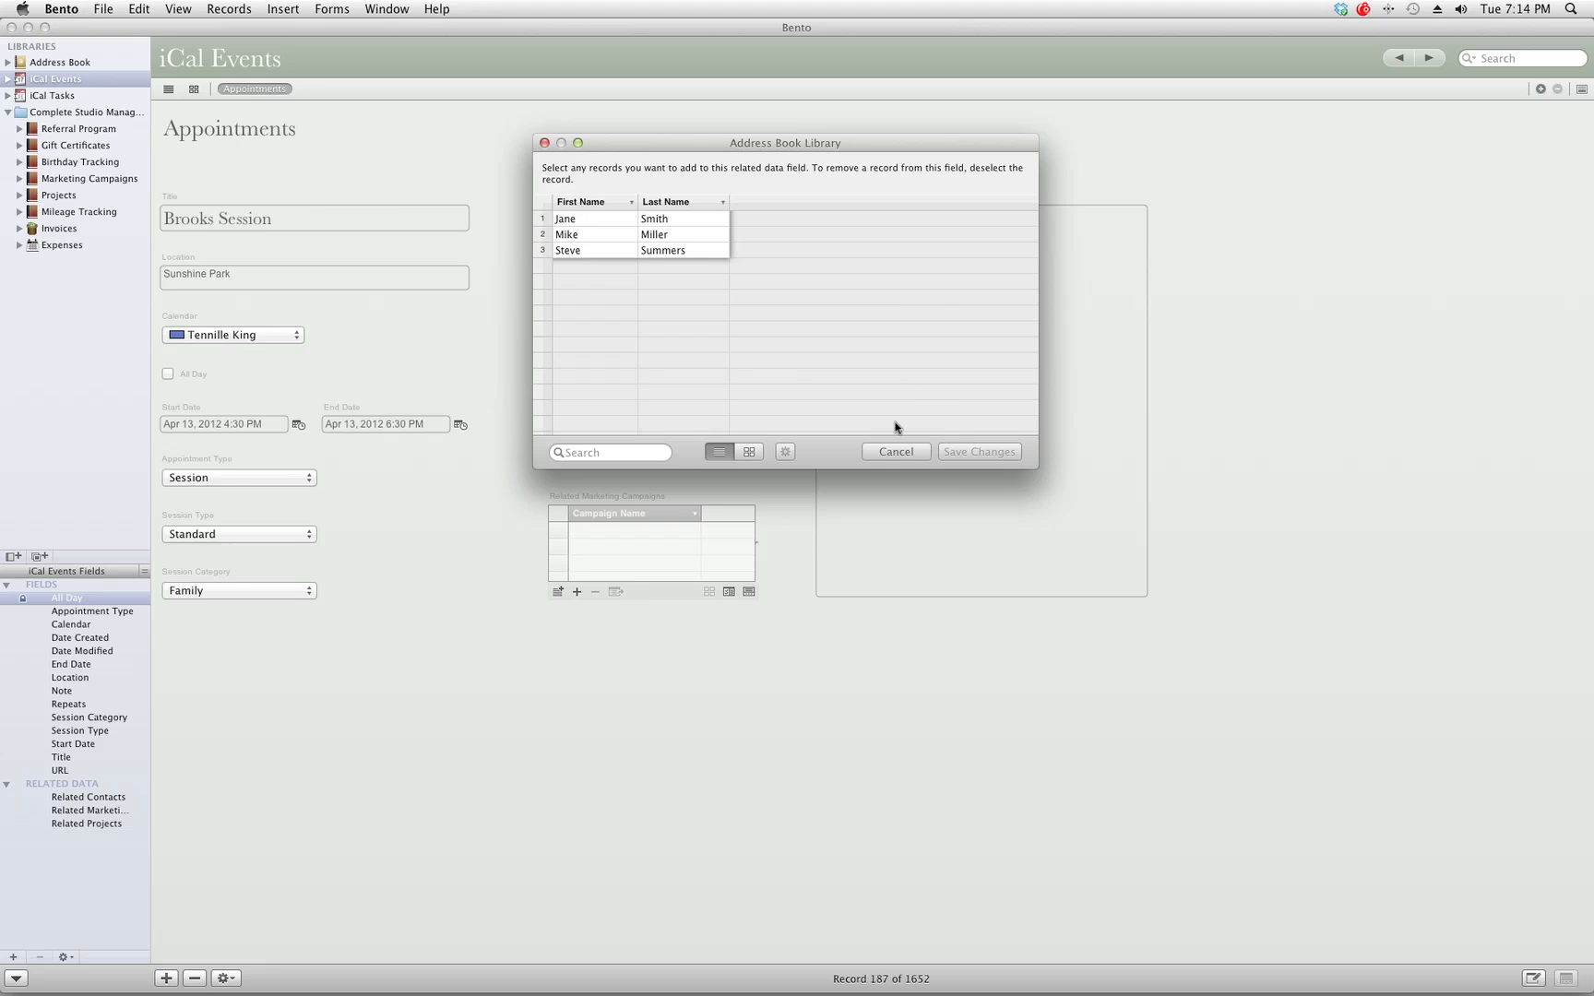
Cancel the contact picker, add a blank record in Address Book, and return to iCal Events.
click(876, 454)
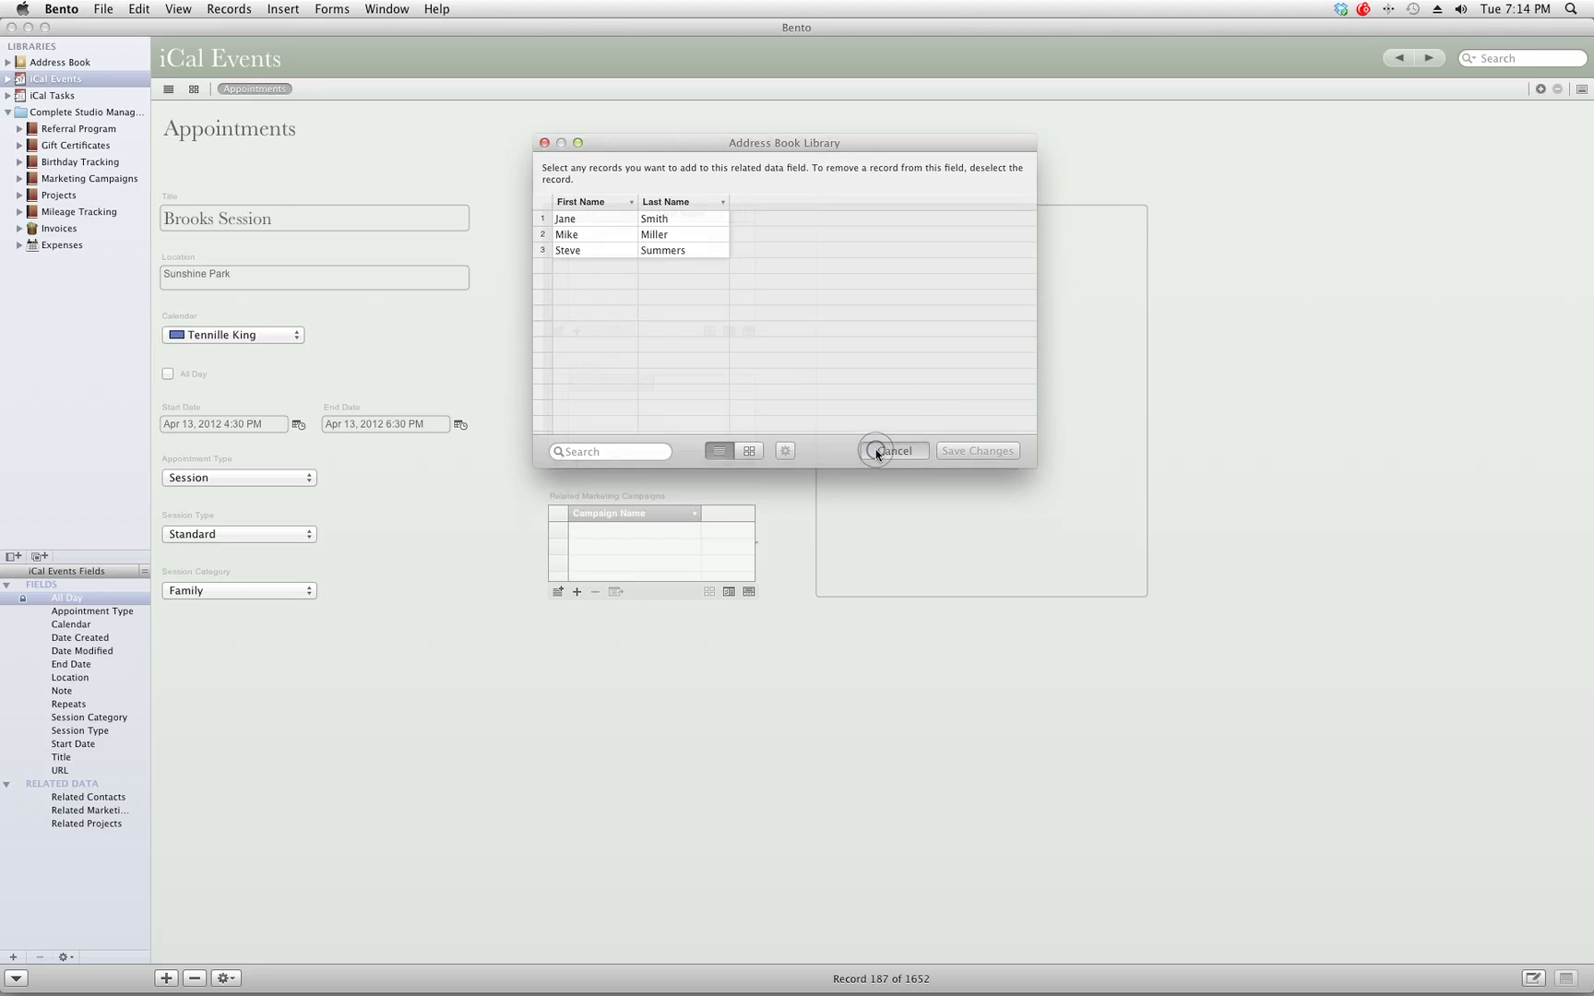
click(64, 61)
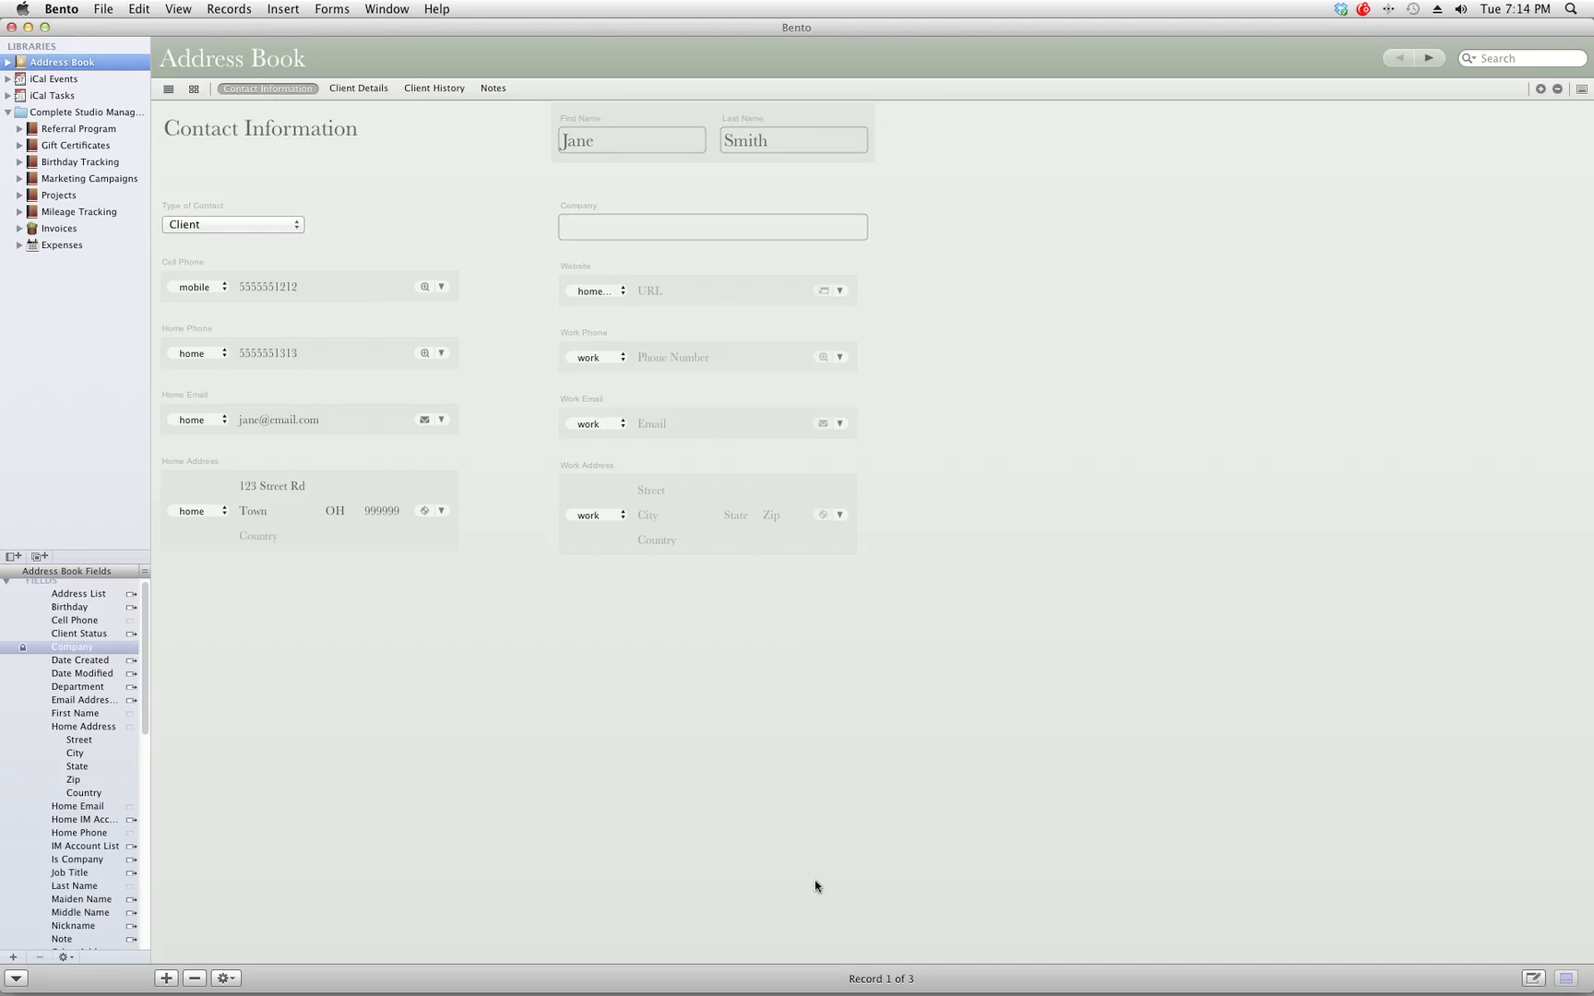
click(166, 978)
click(632, 127)
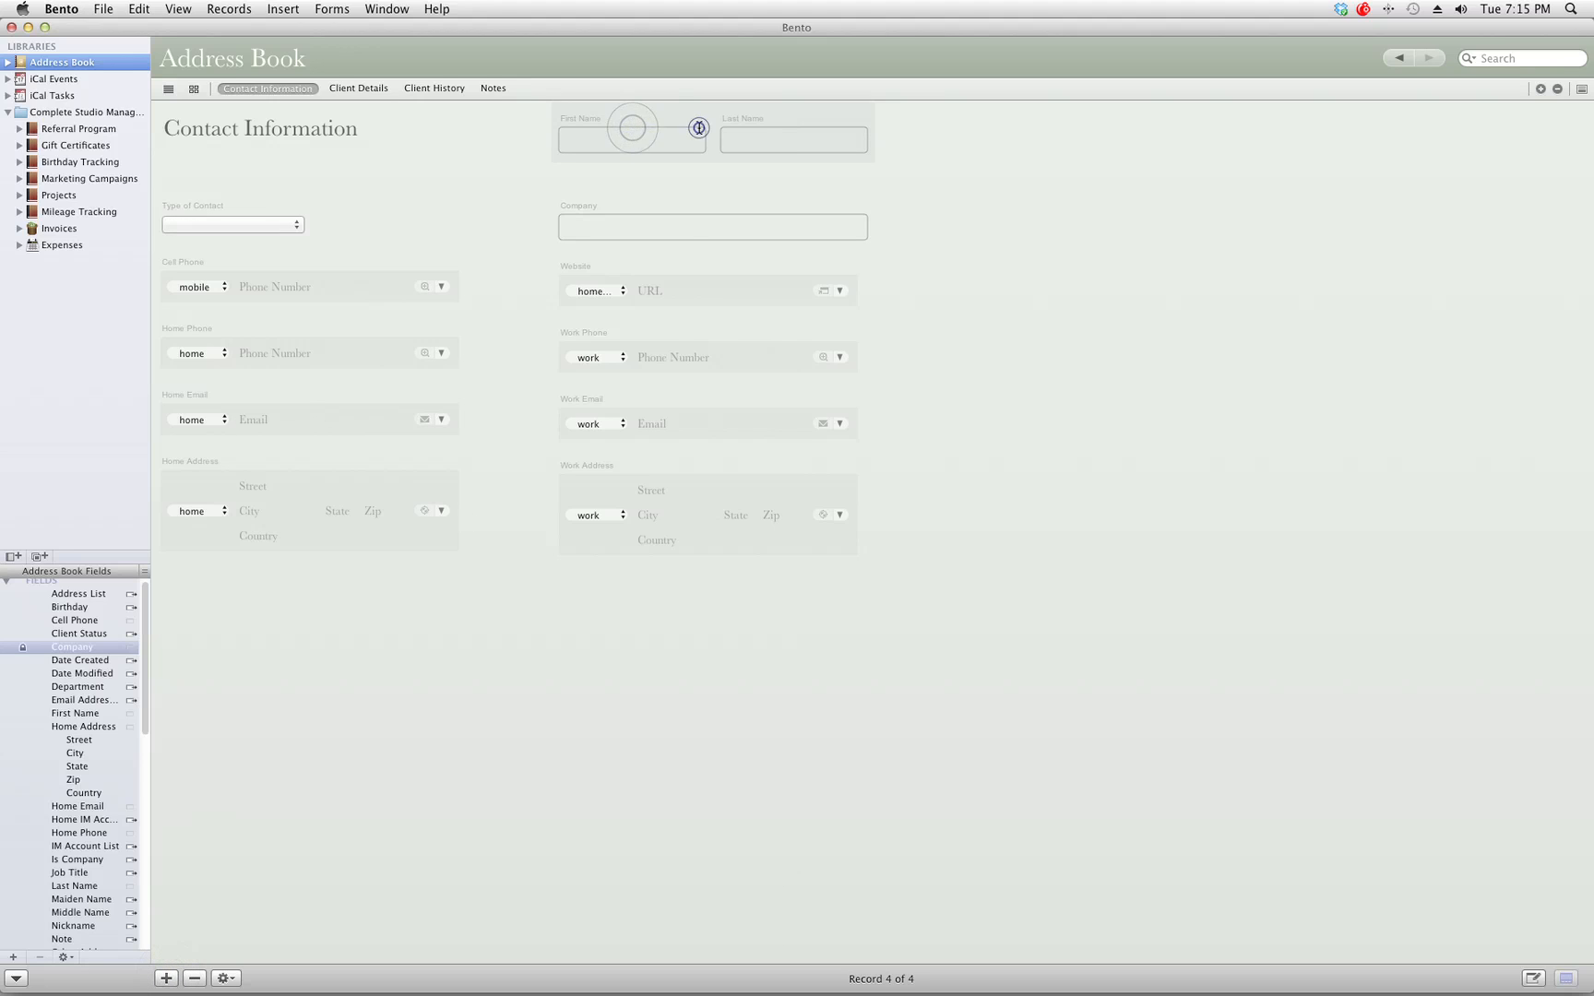
click(699, 128)
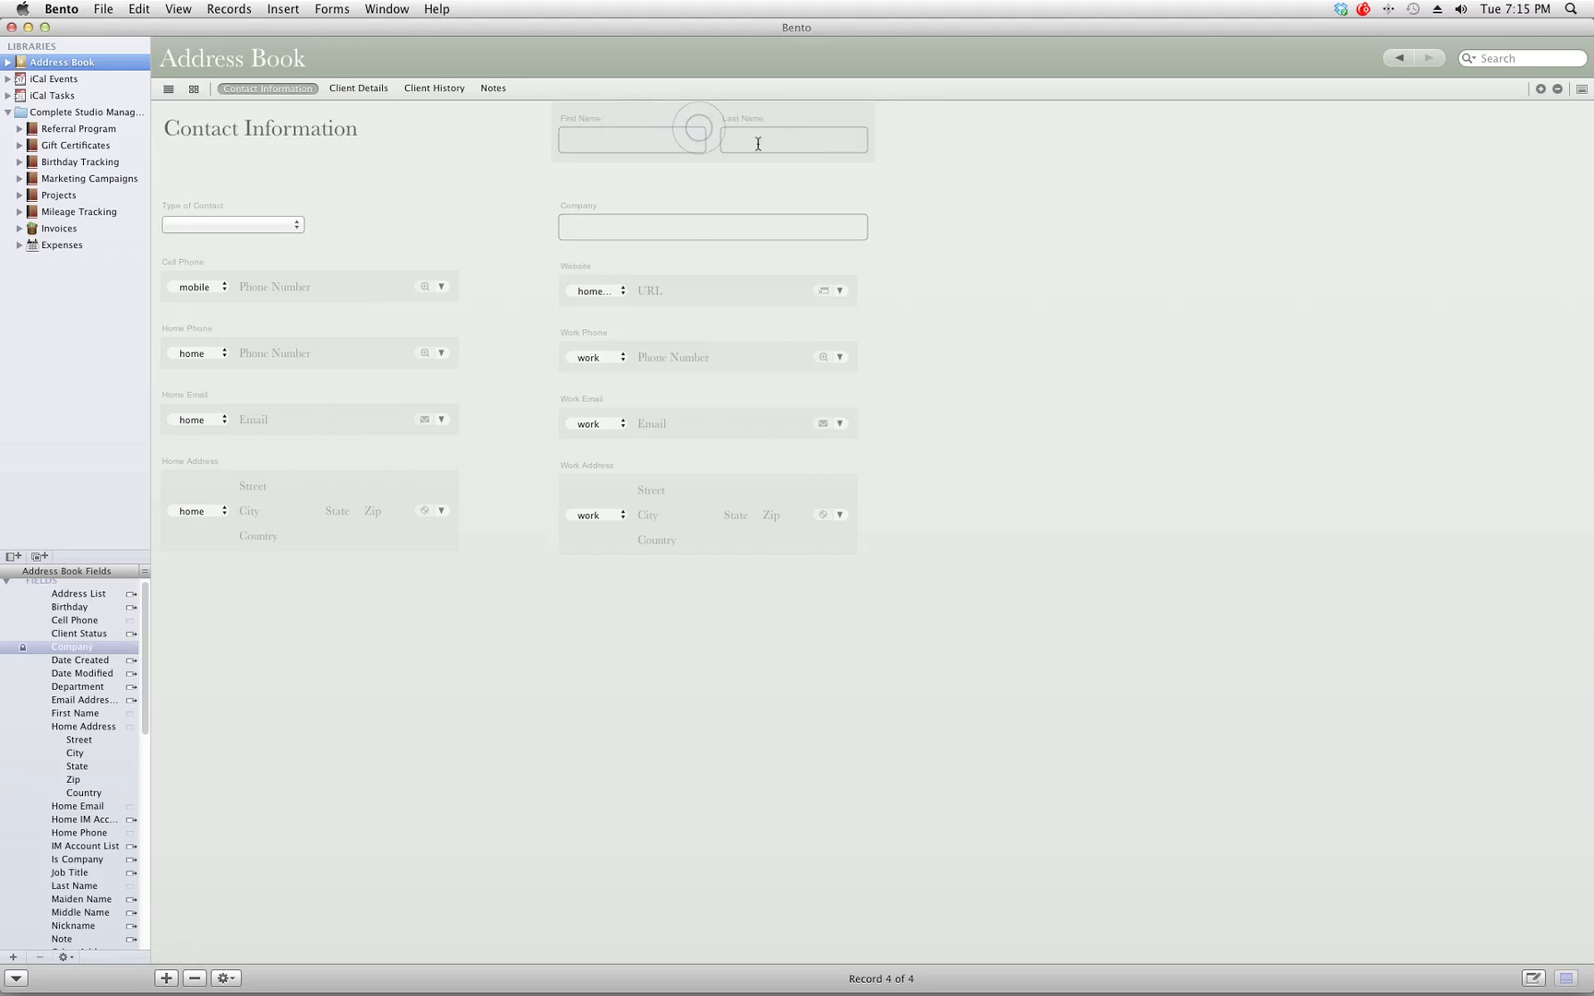
click(57, 80)
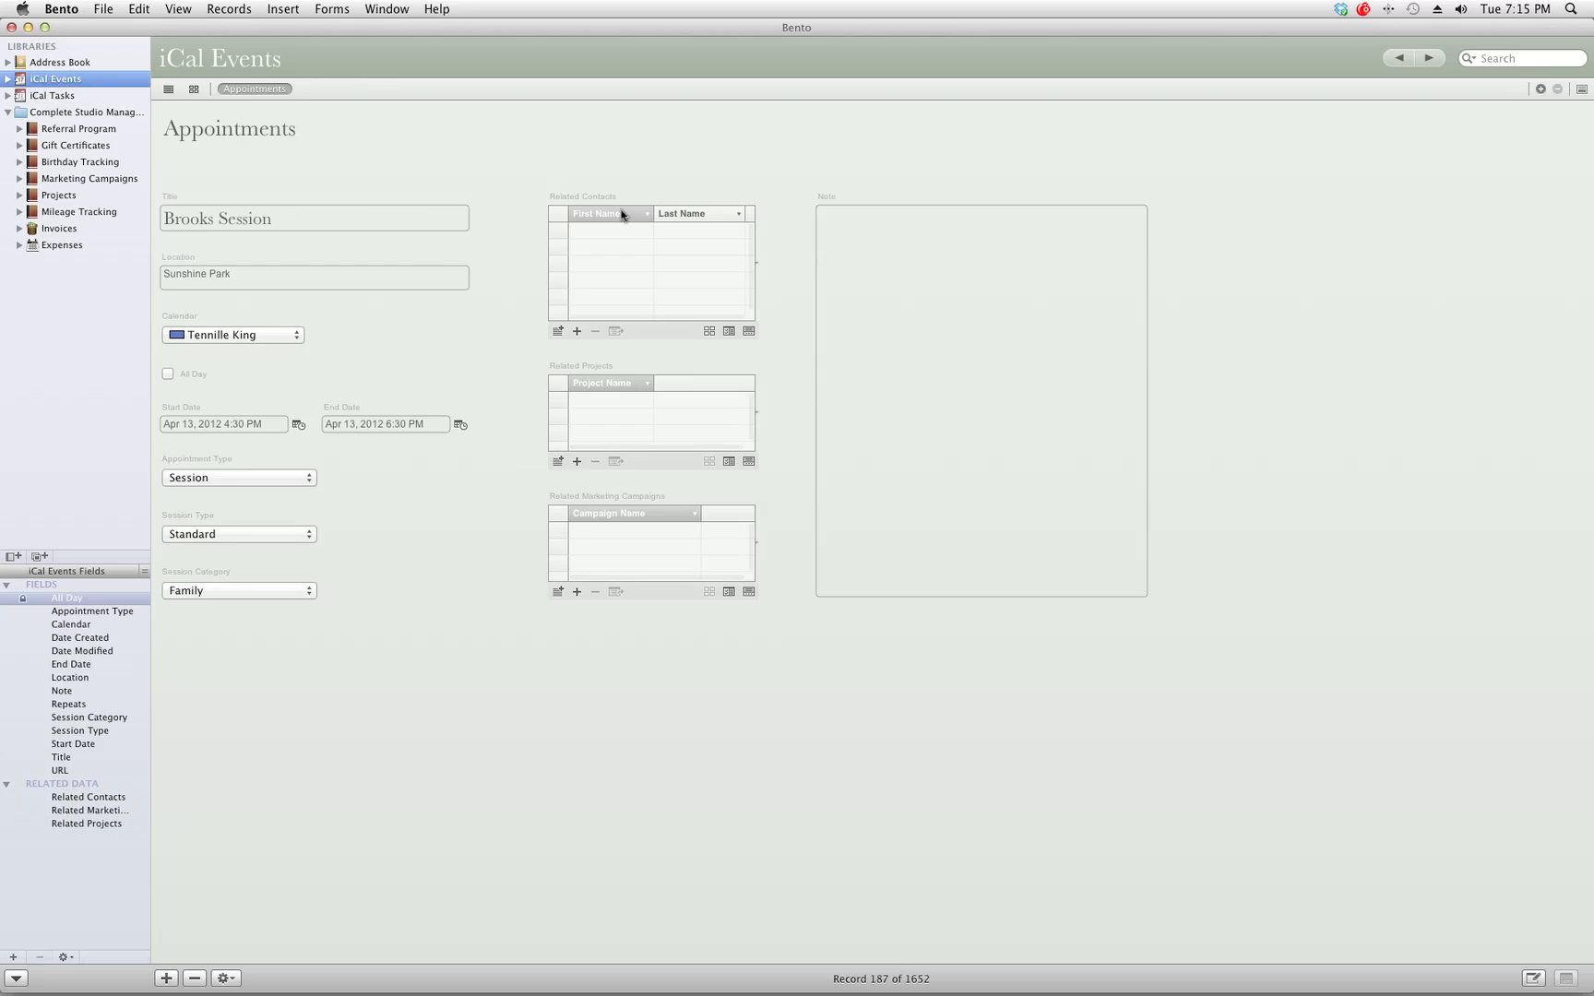
Add a related contact row with the client's first and last name.
click(577, 332)
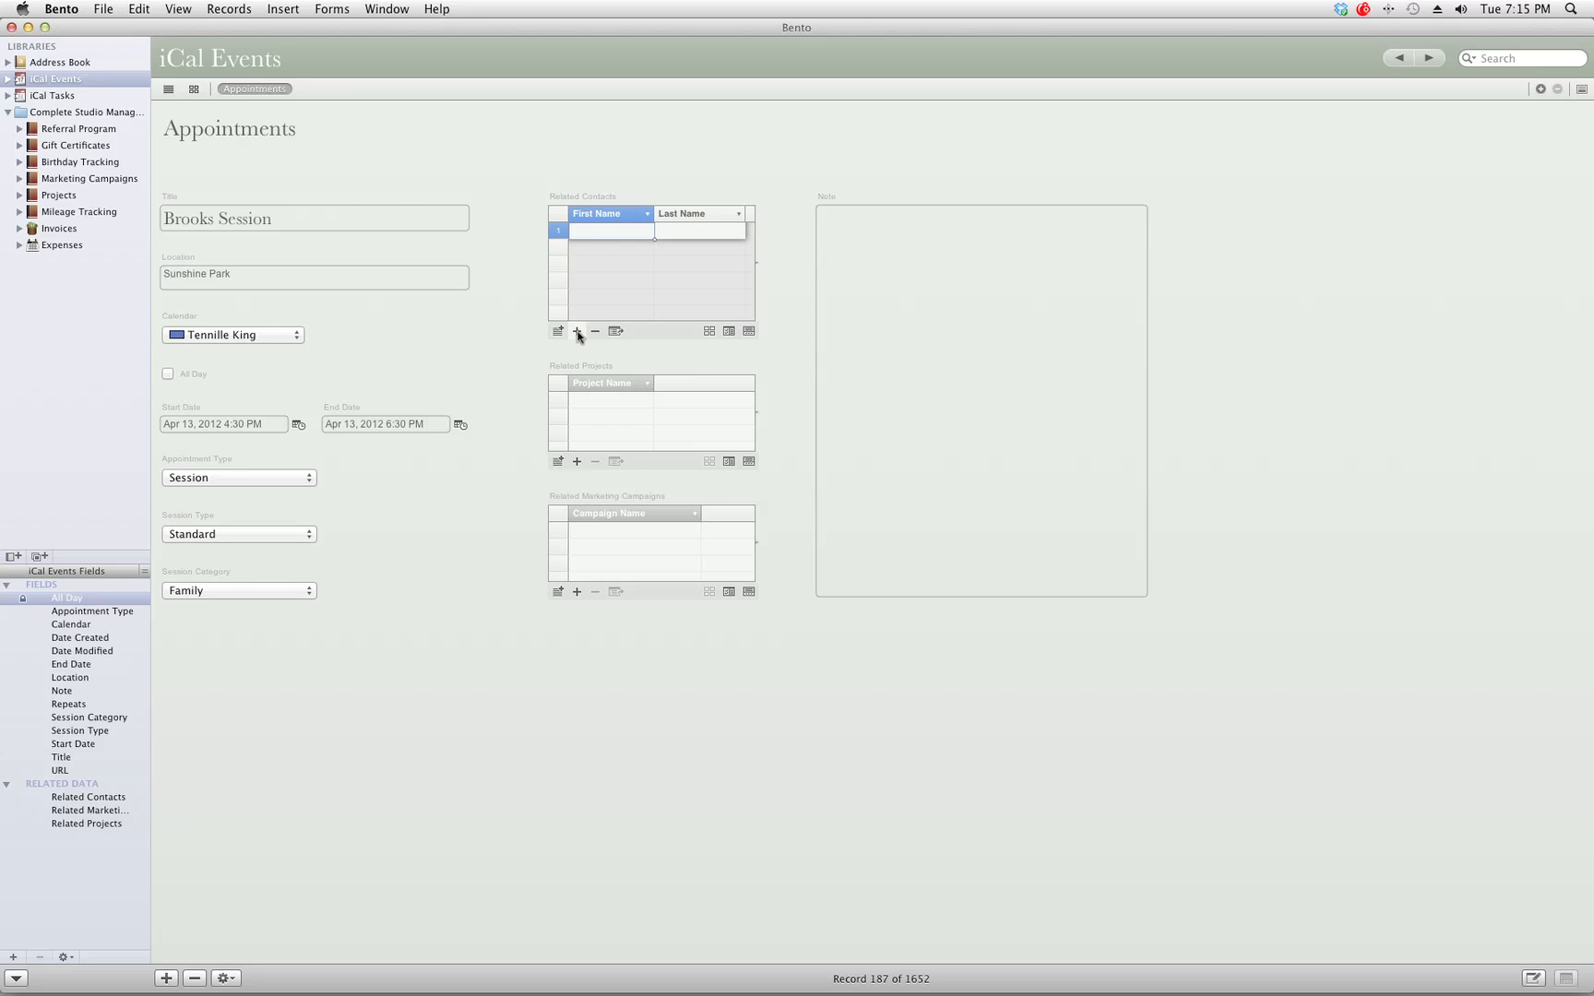
click(629, 233)
key(Tab)
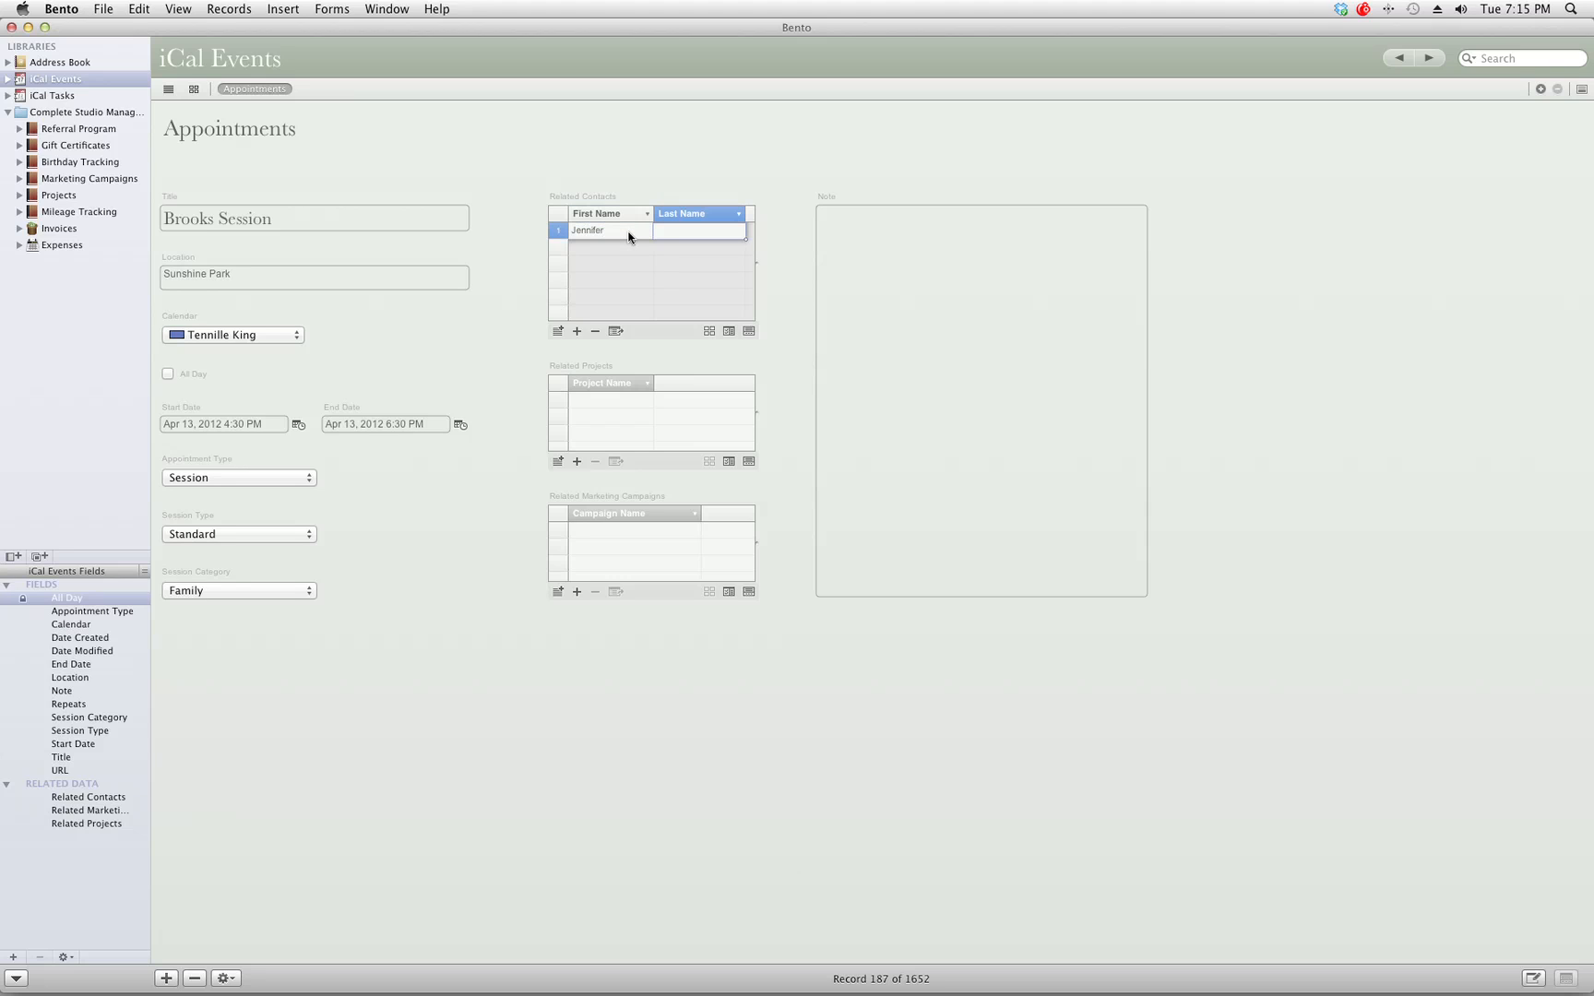
key(Return)
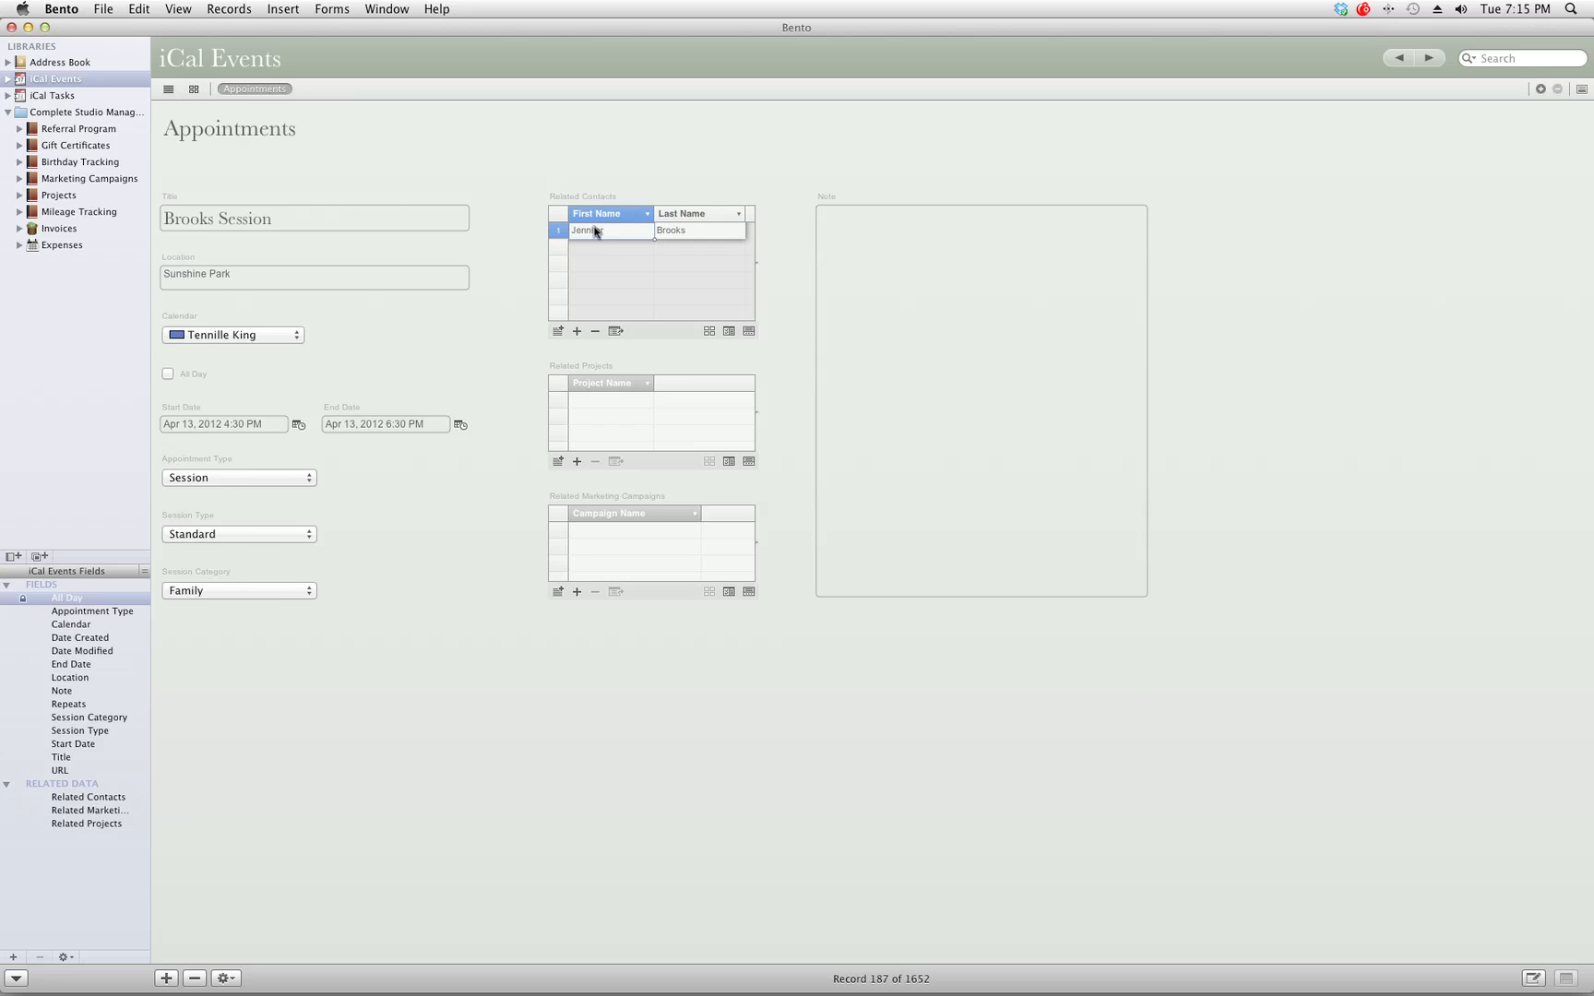
click(32, 64)
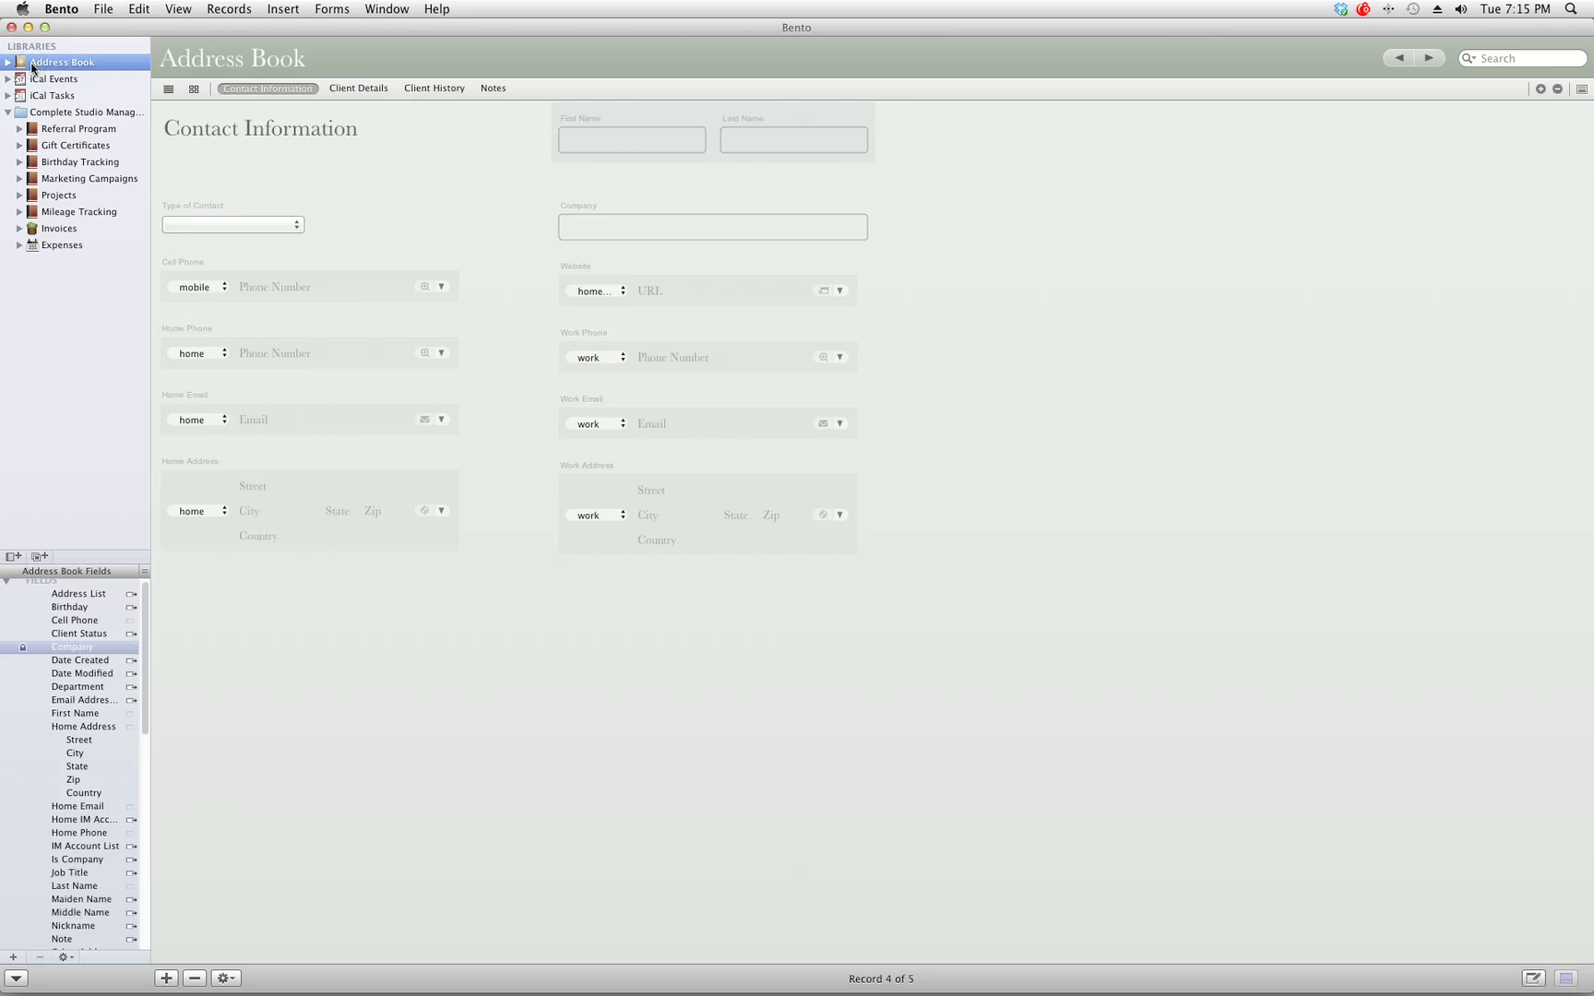
Review the new client contact's Client Details and Client History layouts, then return to iCal Events.
click(1424, 61)
click(359, 89)
click(433, 88)
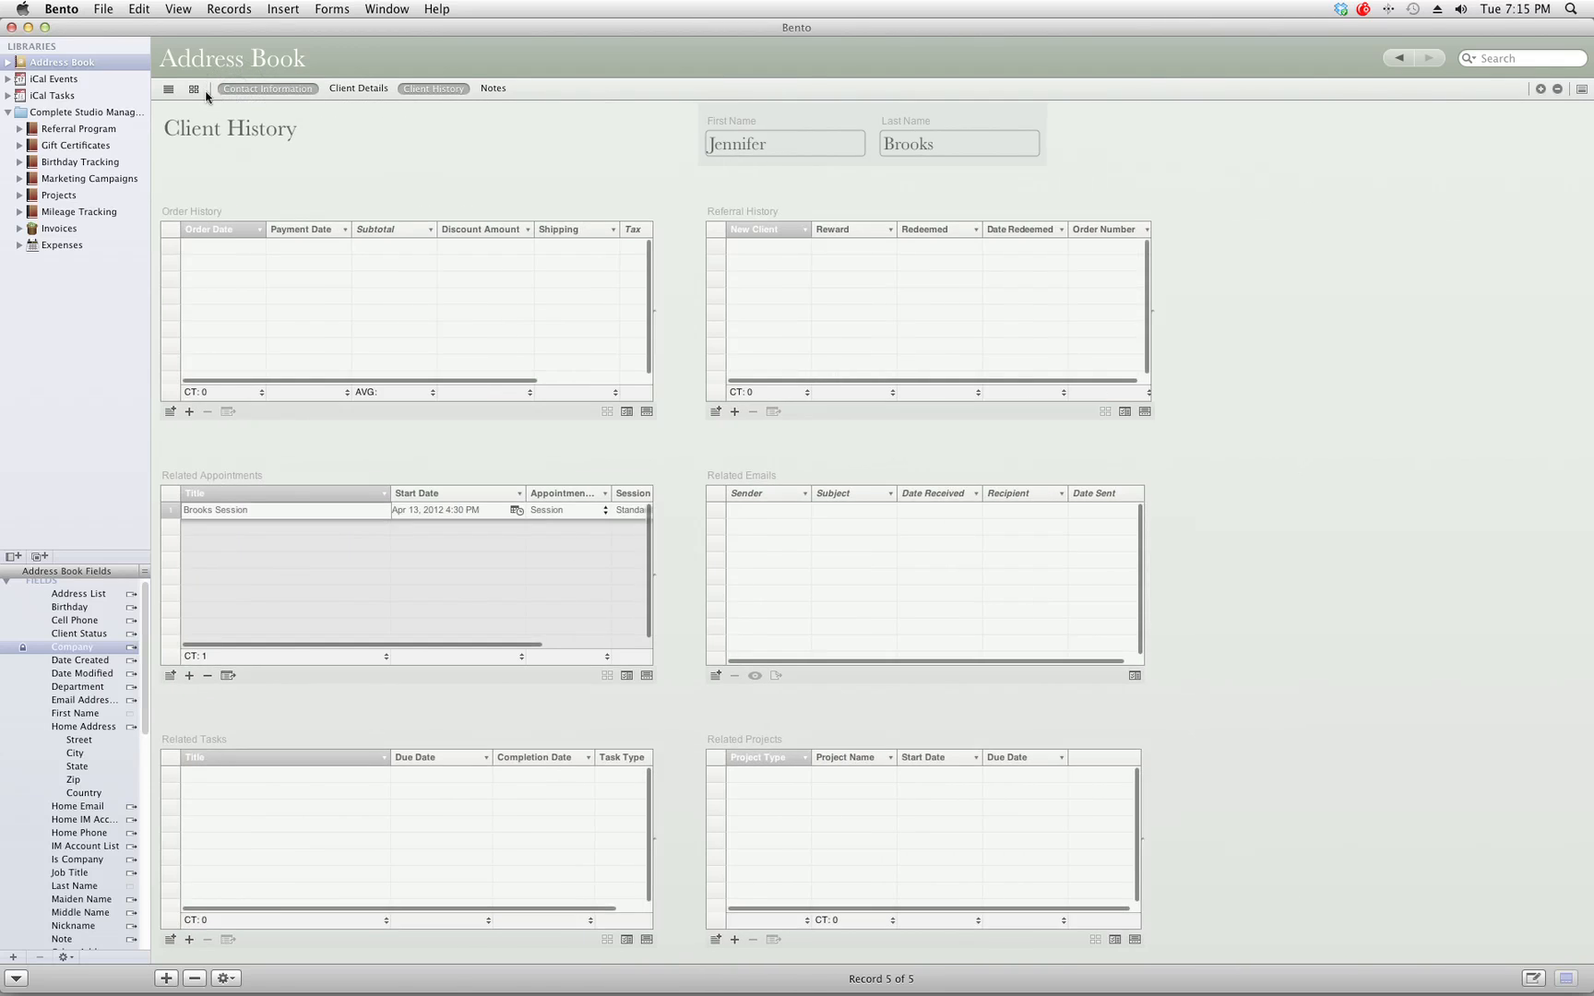
click(292, 88)
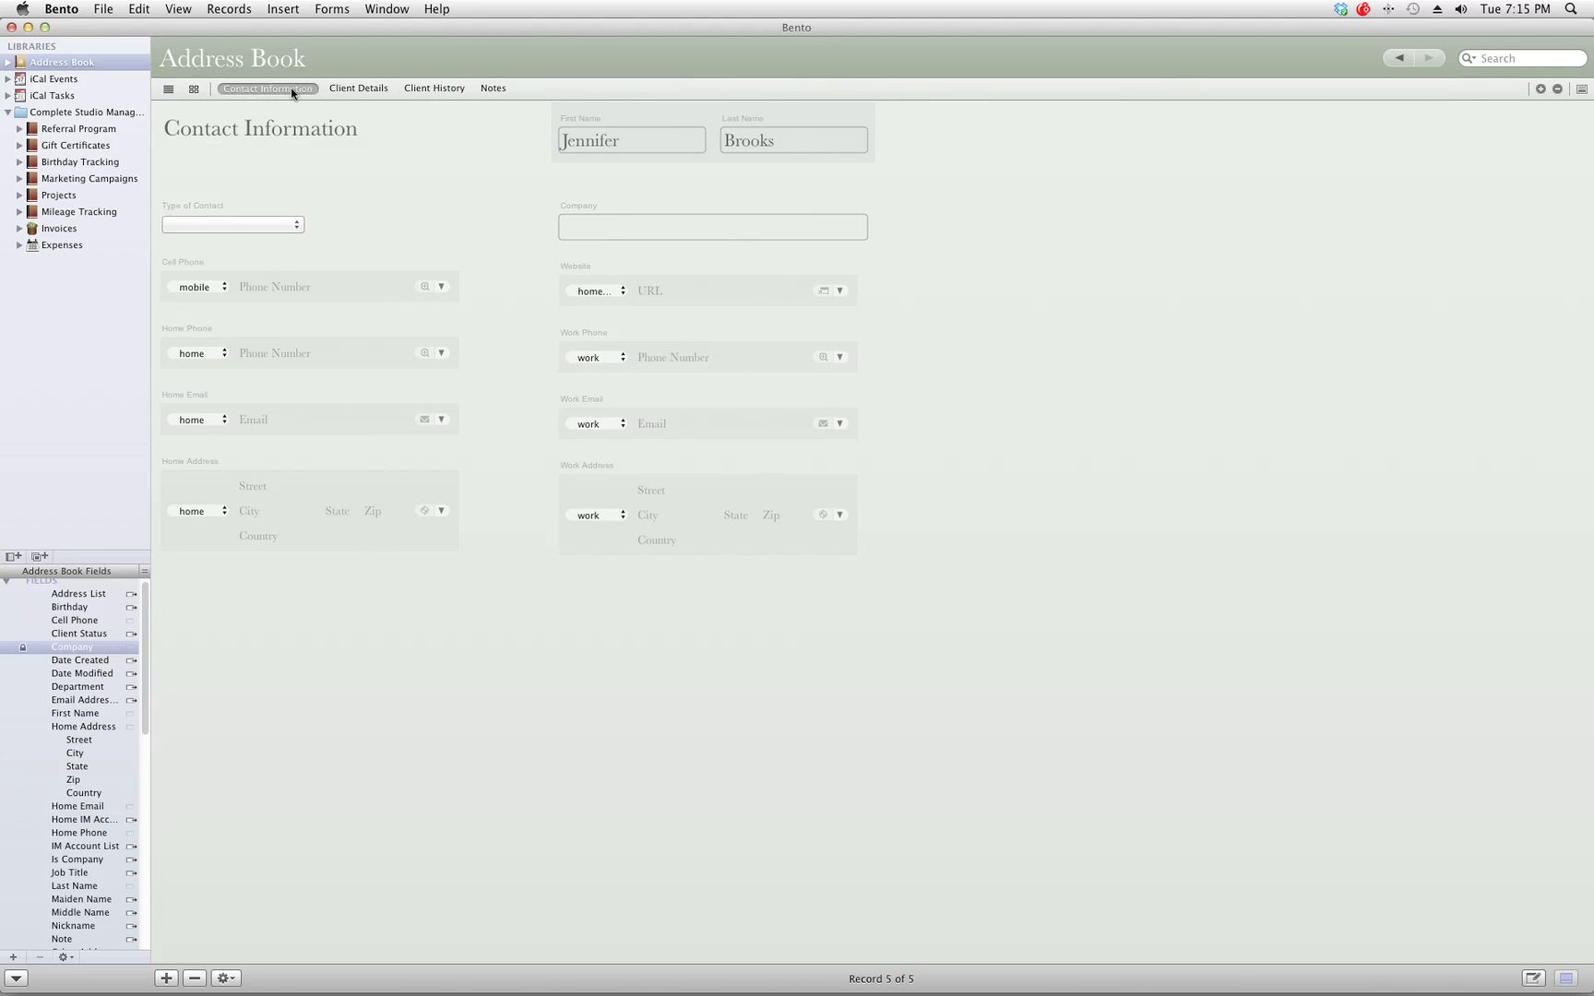
click(71, 81)
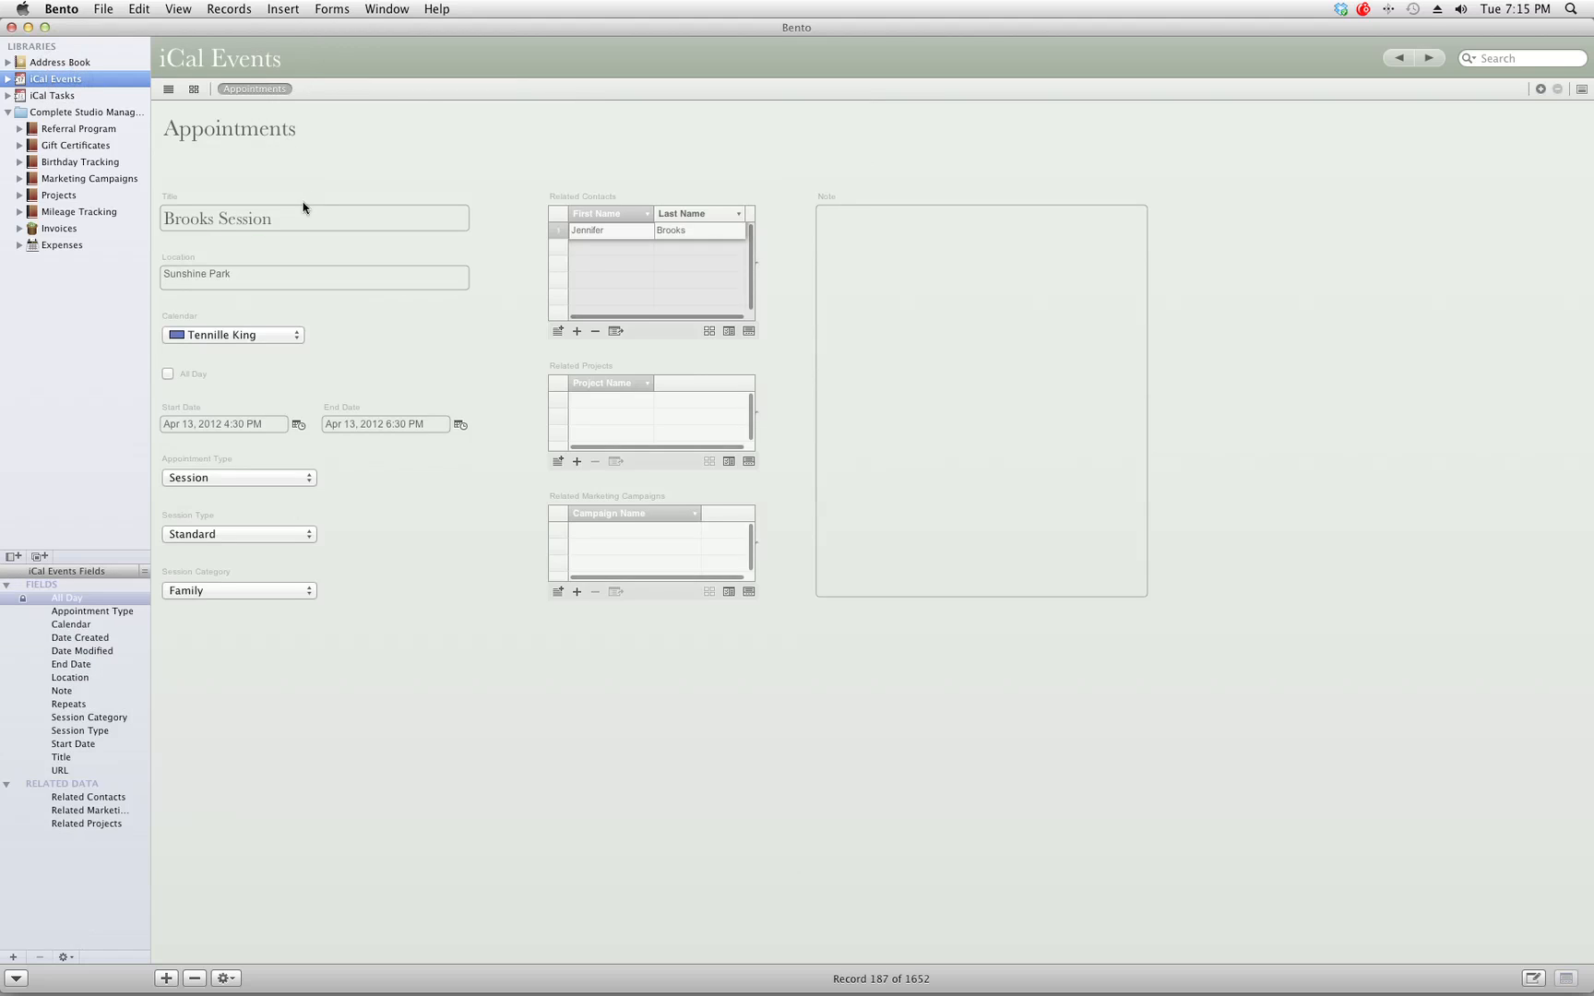
Reopen the contact picker with the client selected, then cancel it.
click(557, 330)
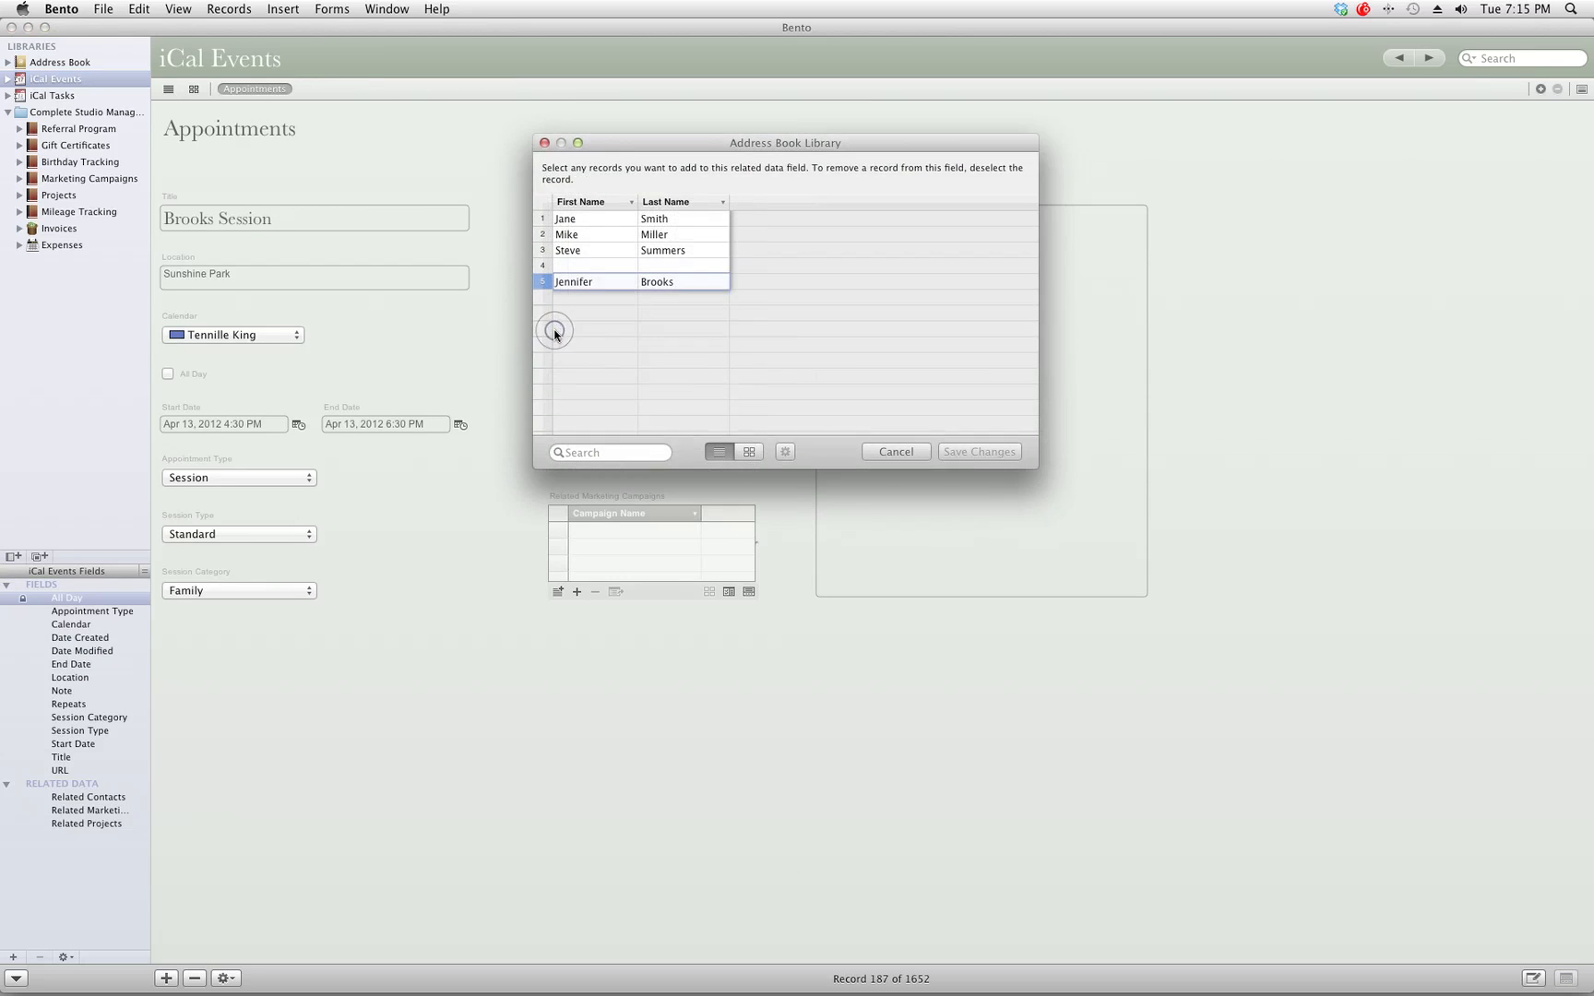
click(545, 281)
click(543, 282)
click(972, 450)
click(901, 451)
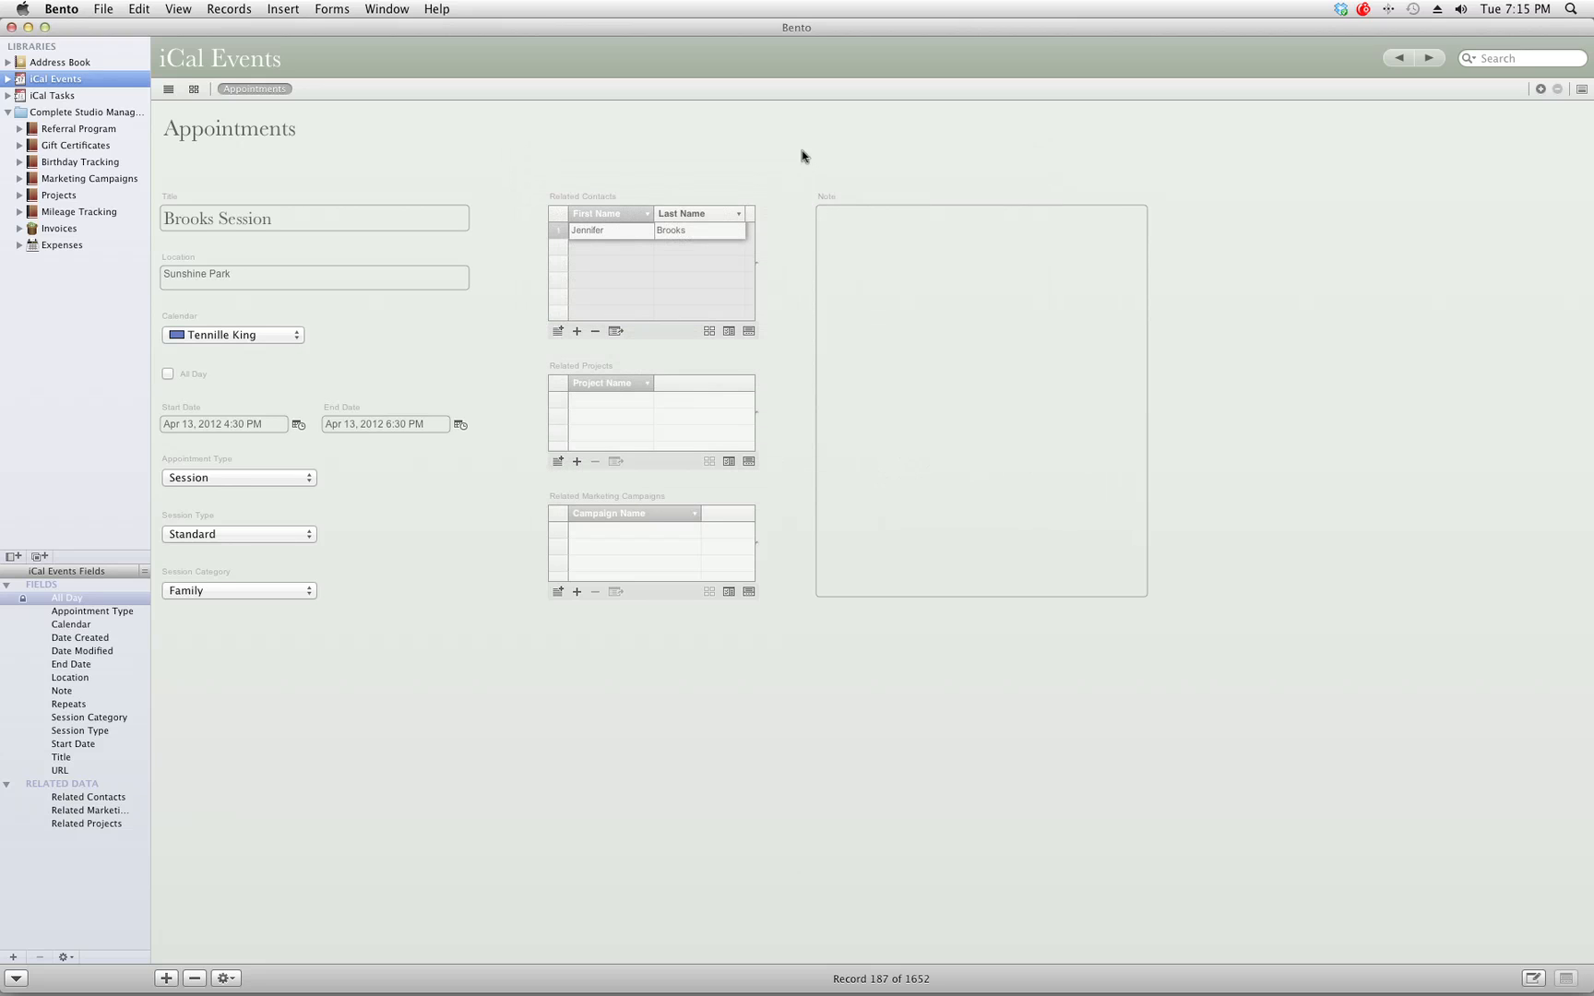
click(800, 153)
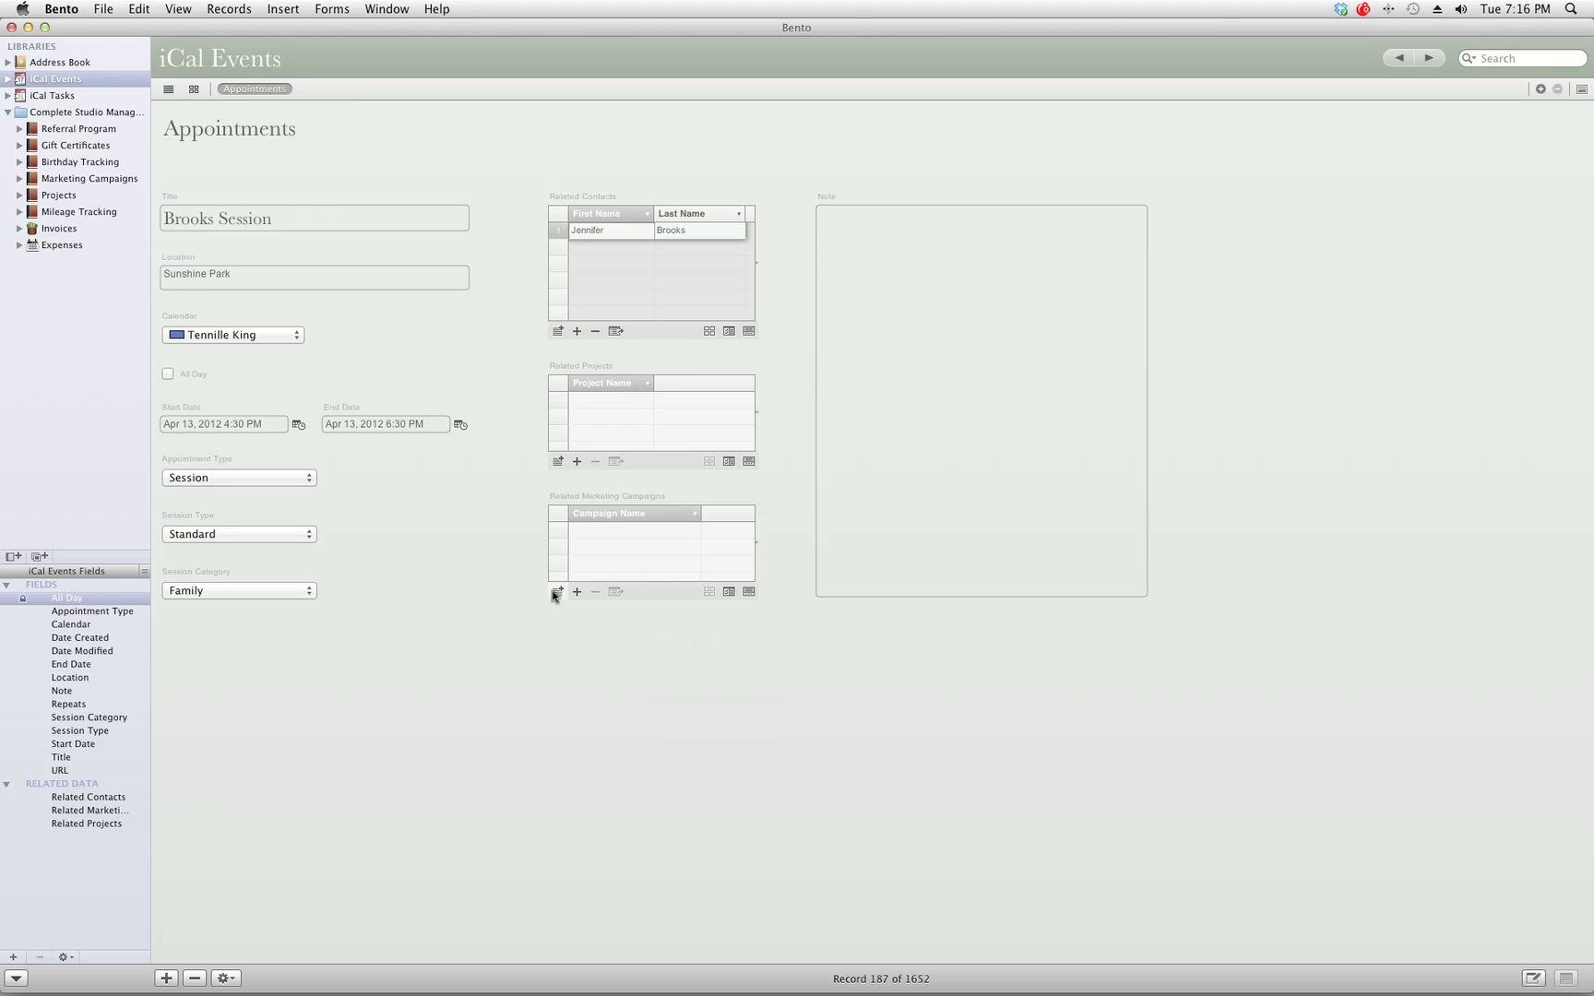
click(560, 466)
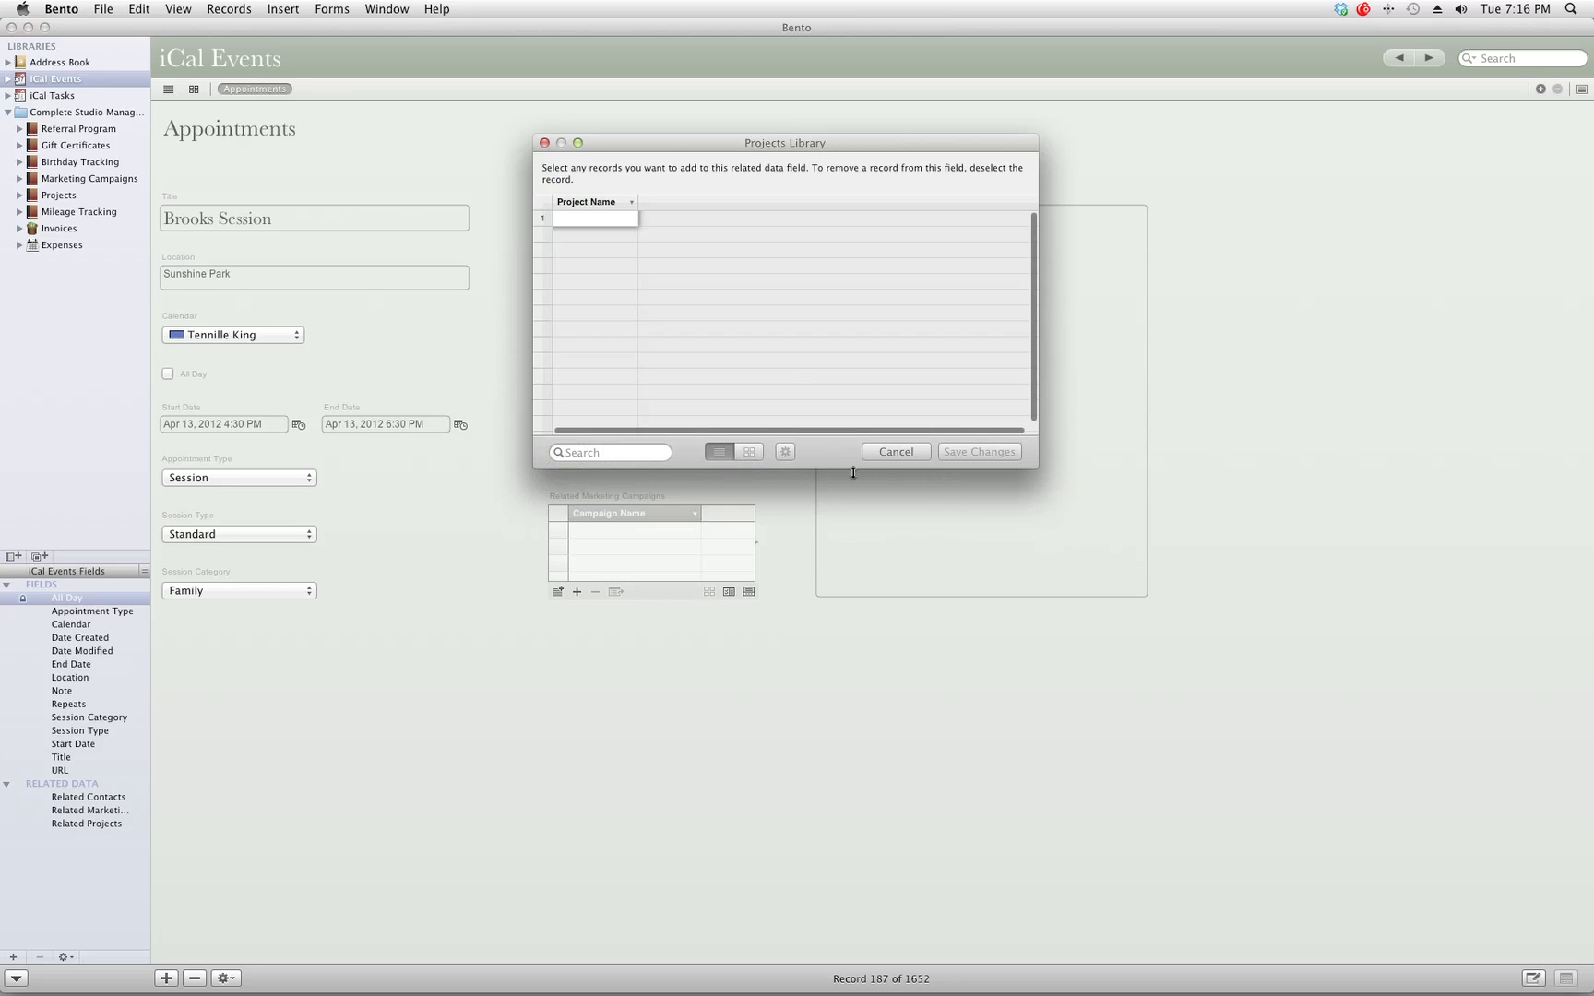
click(911, 452)
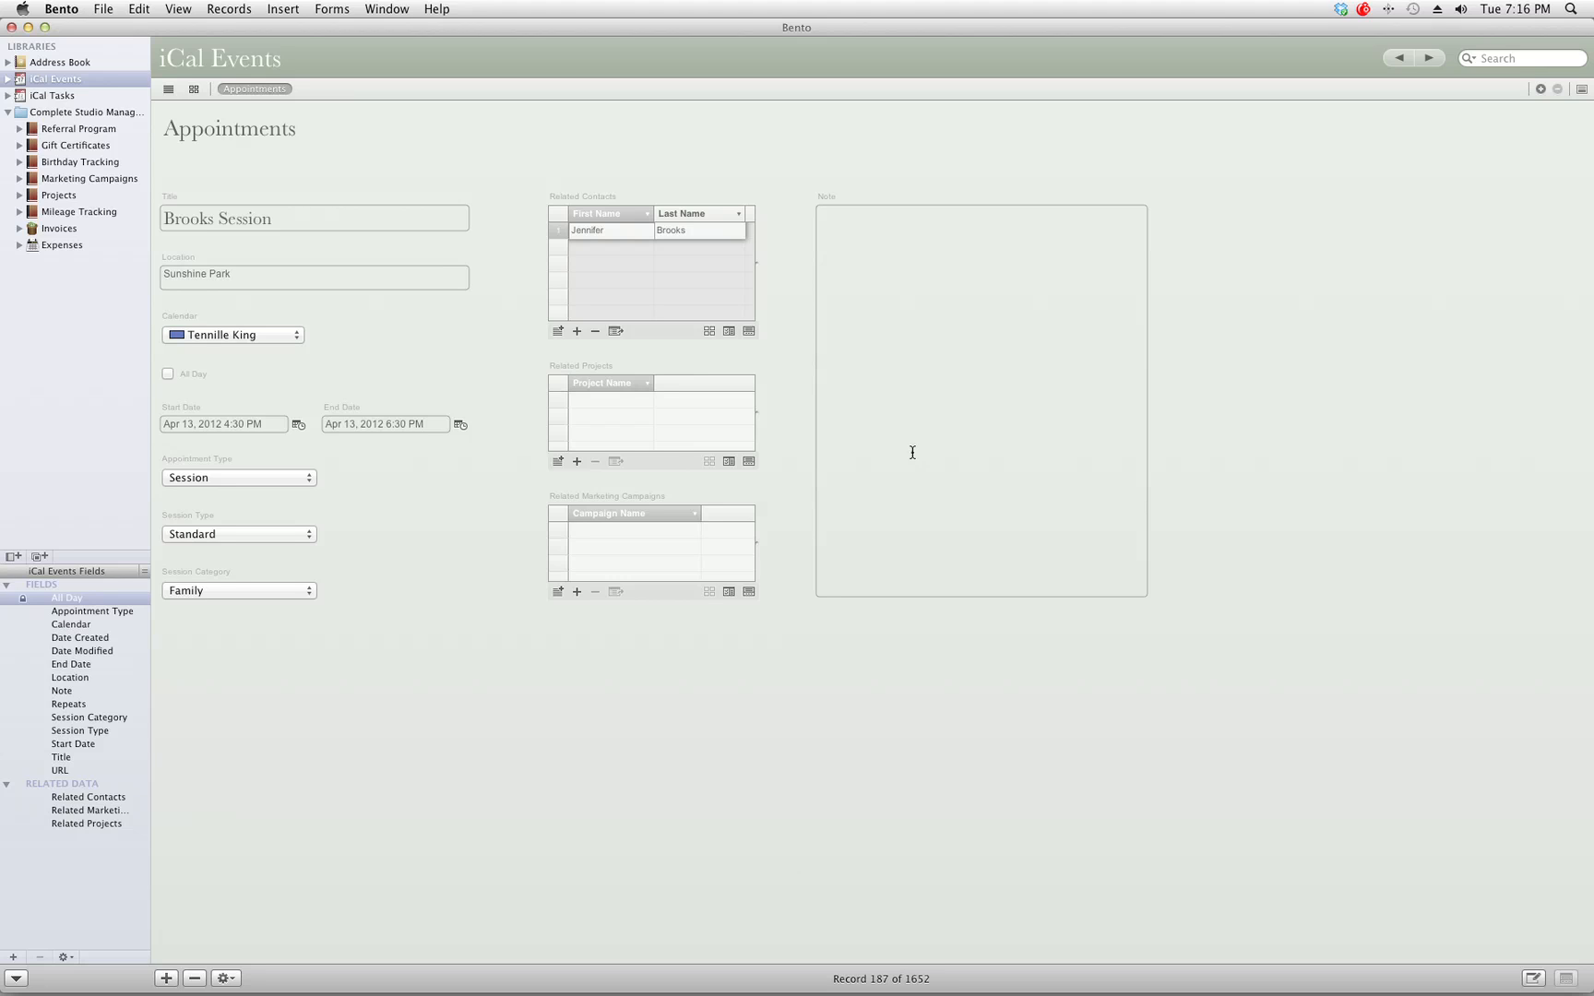
click(912, 452)
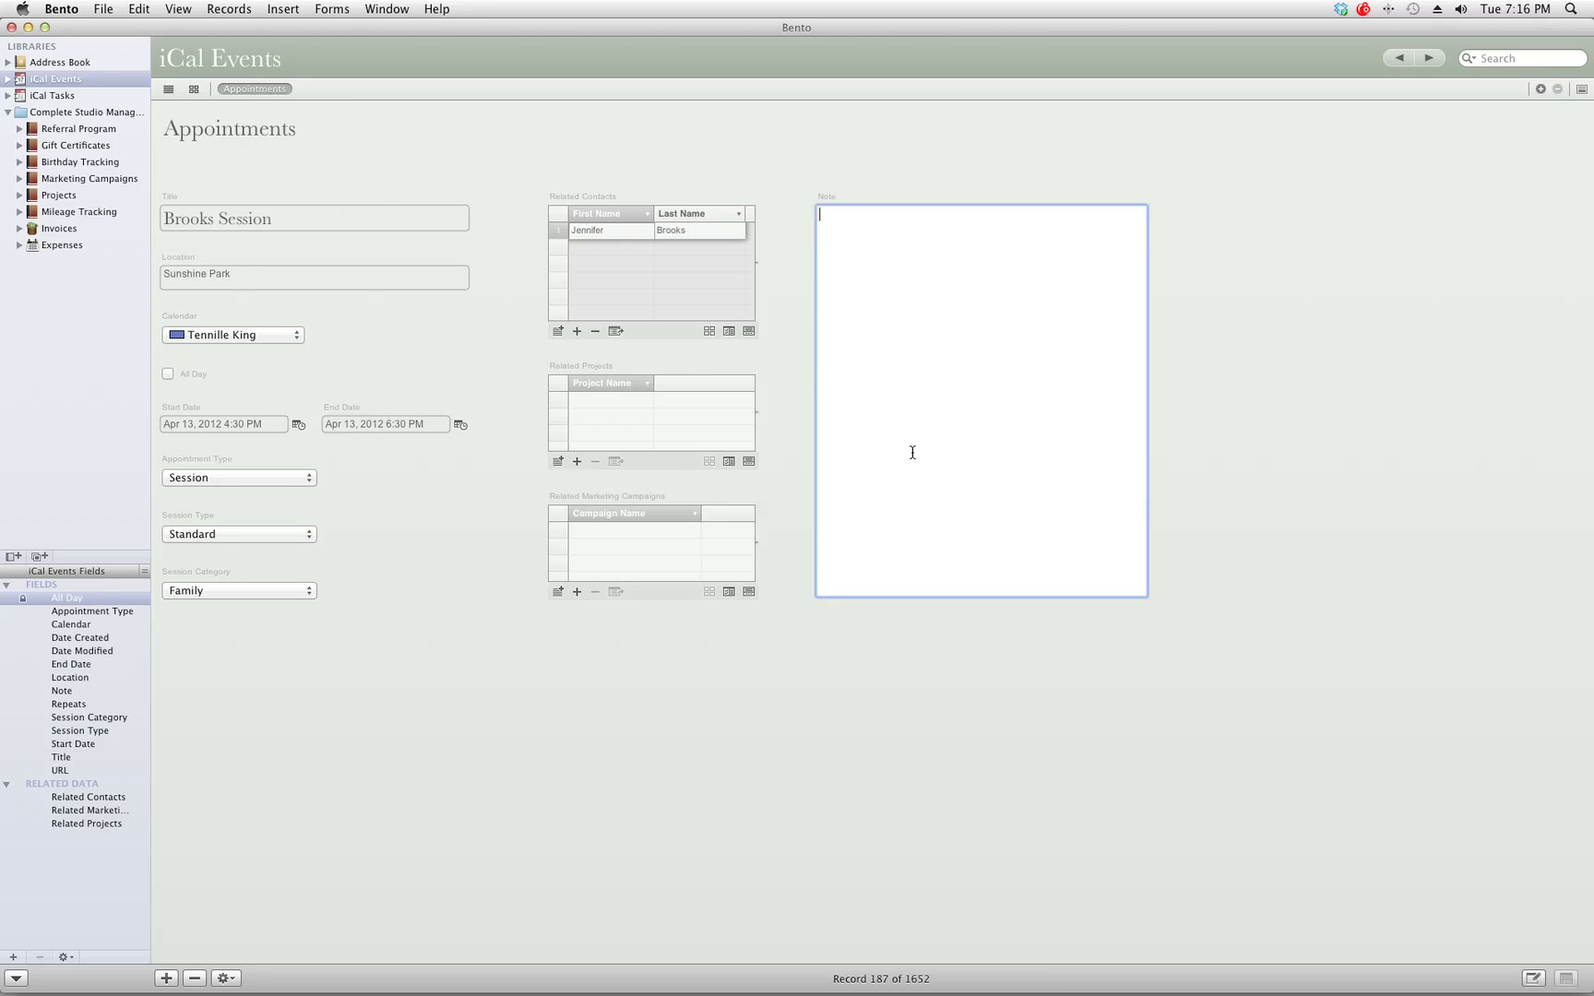
click(384, 155)
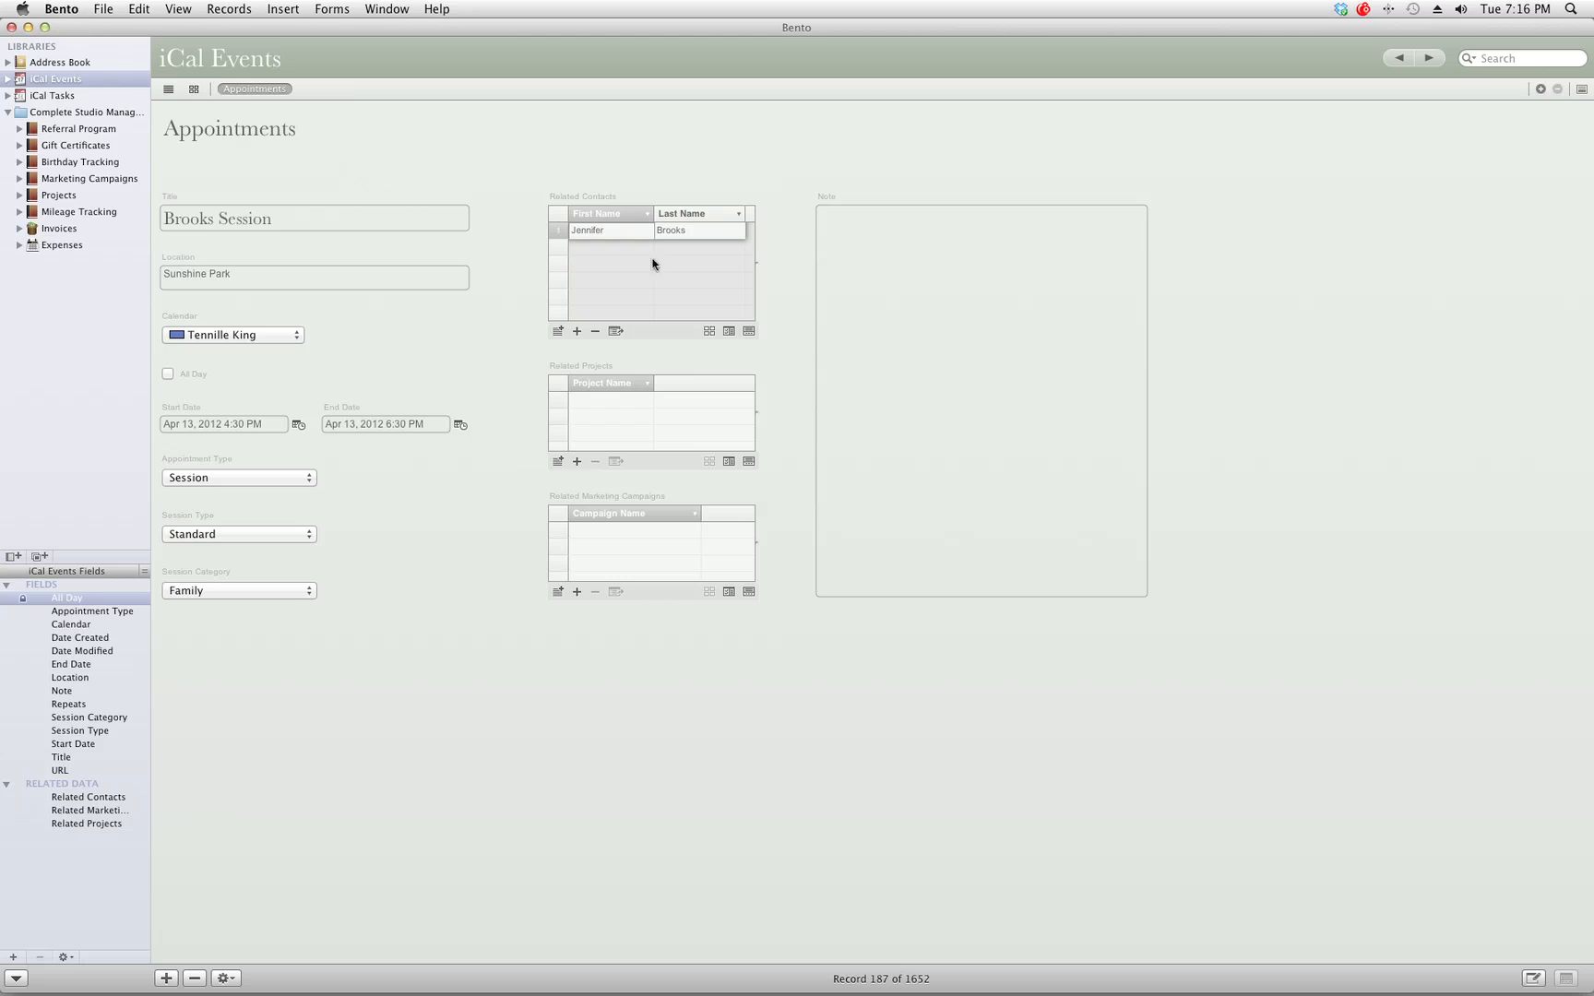
click(45, 63)
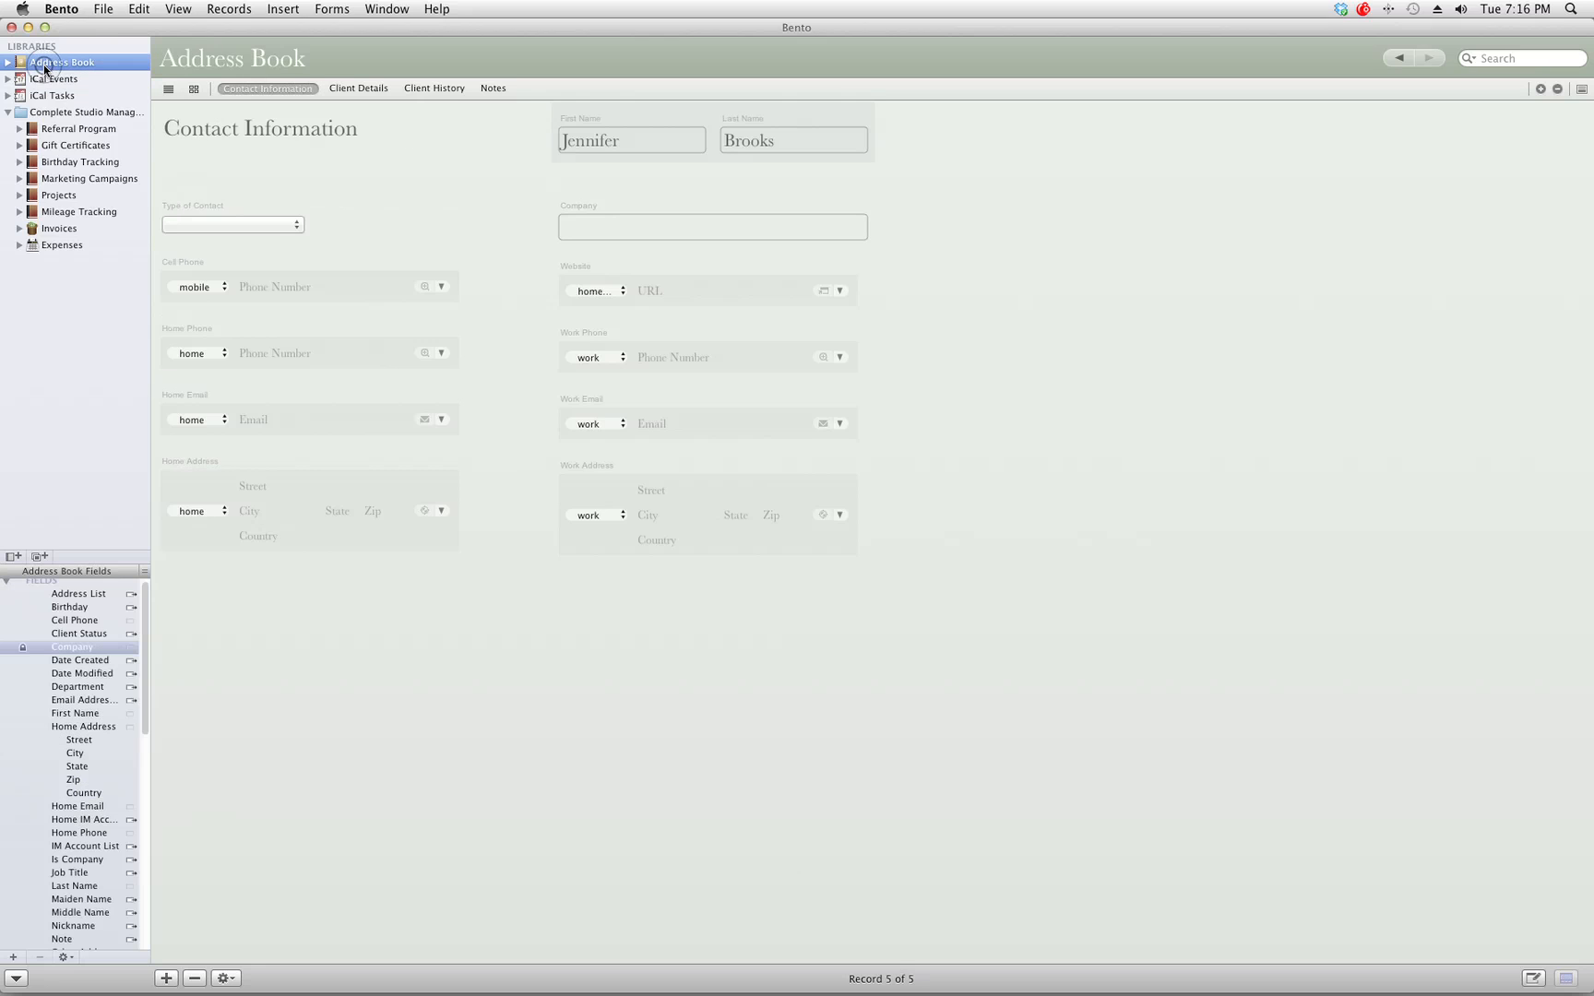
click(430, 89)
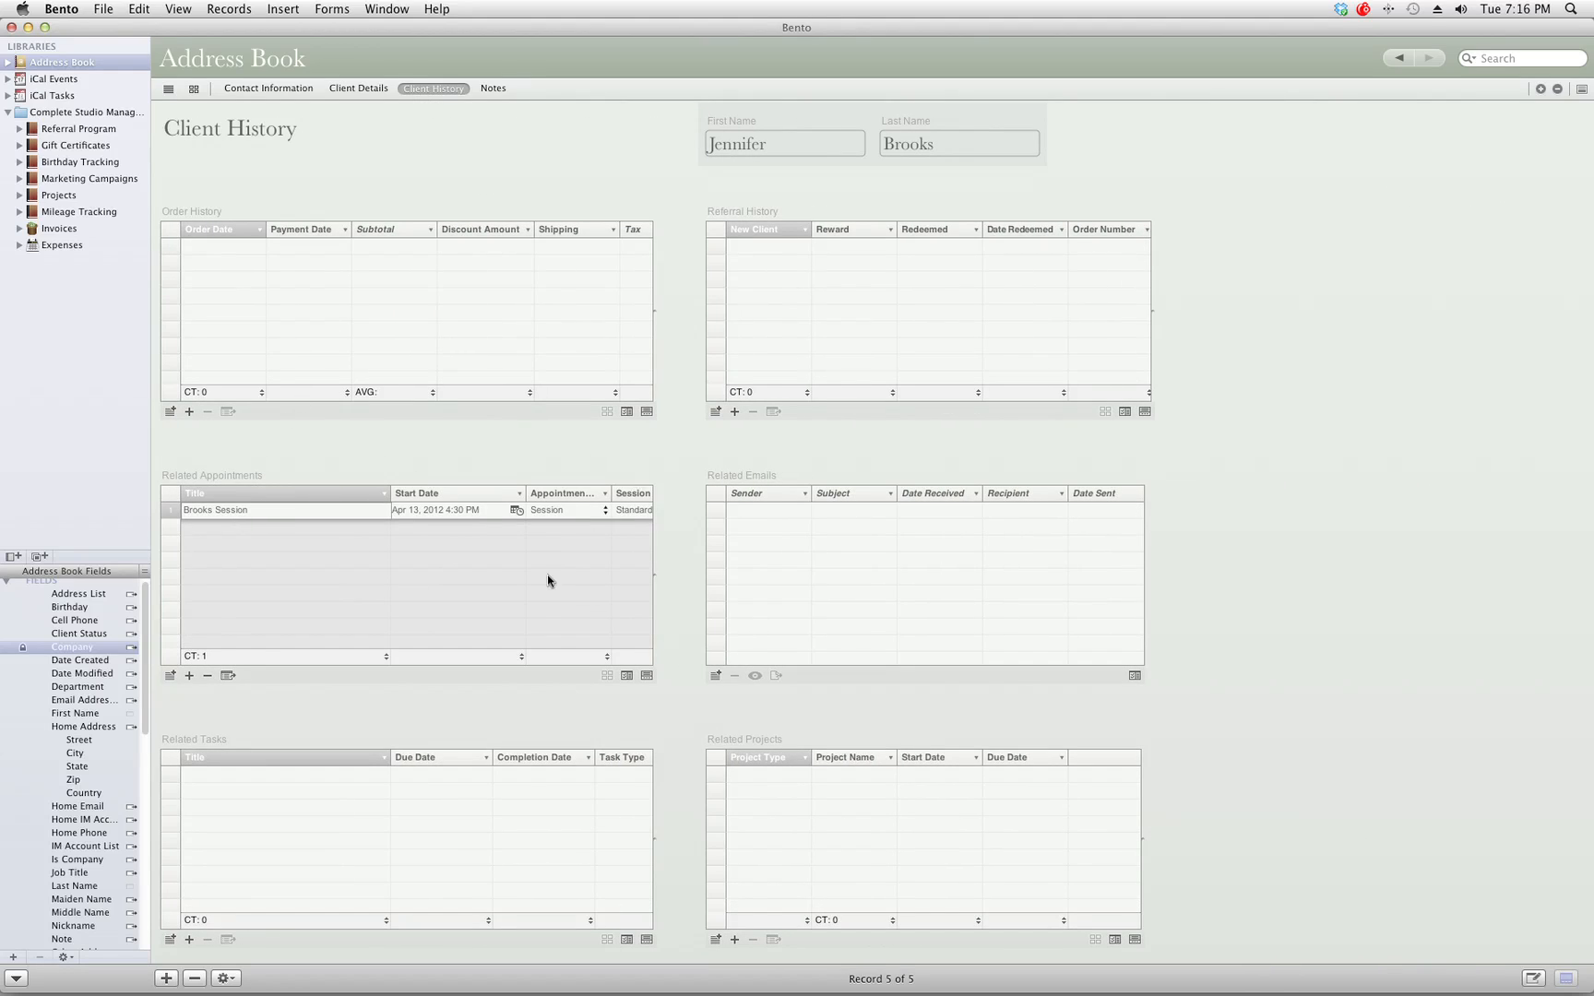
click(267, 89)
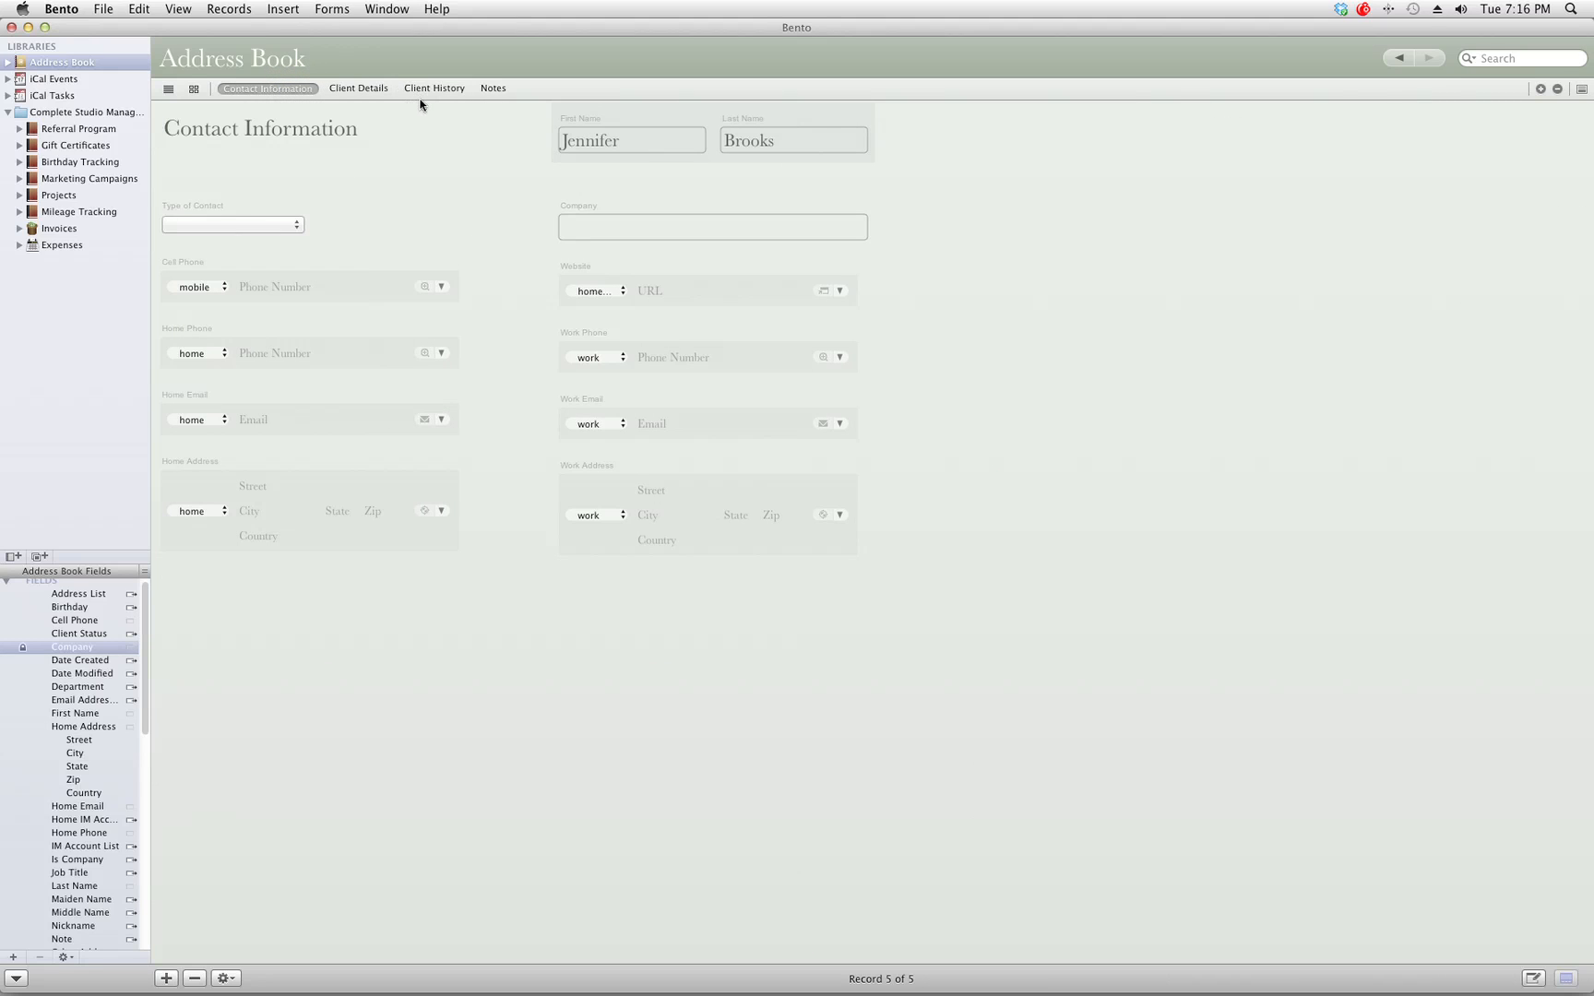
click(59, 79)
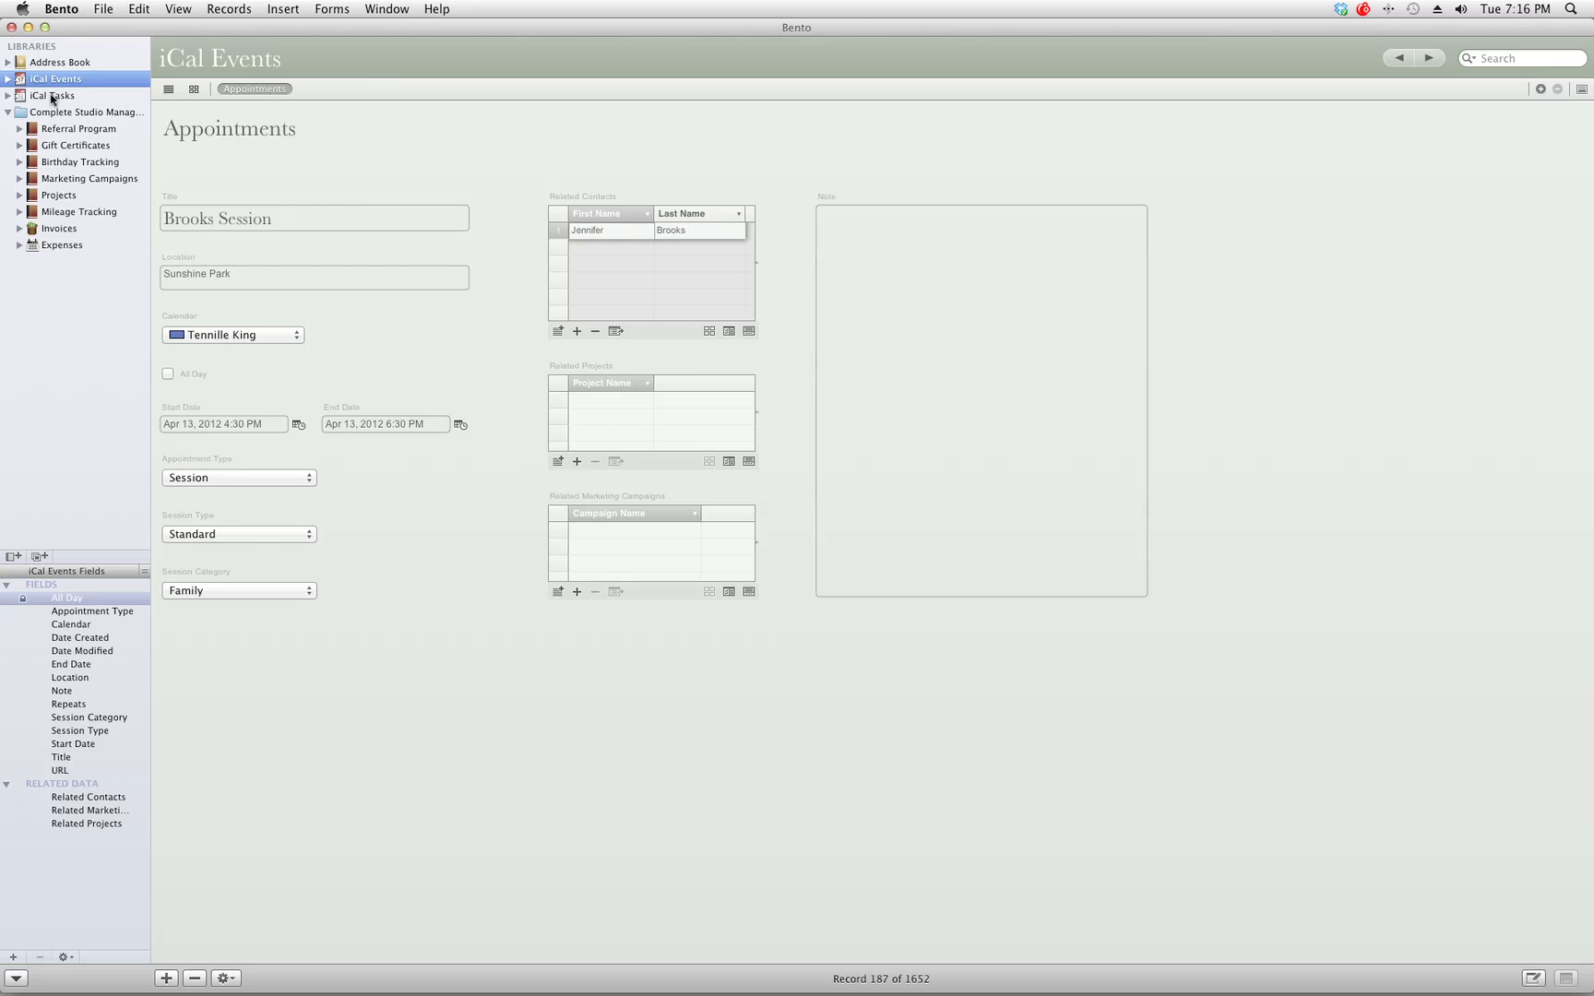
Create an iCal task titled 'Design Marketing Piece for Senior Models'.
click(52, 96)
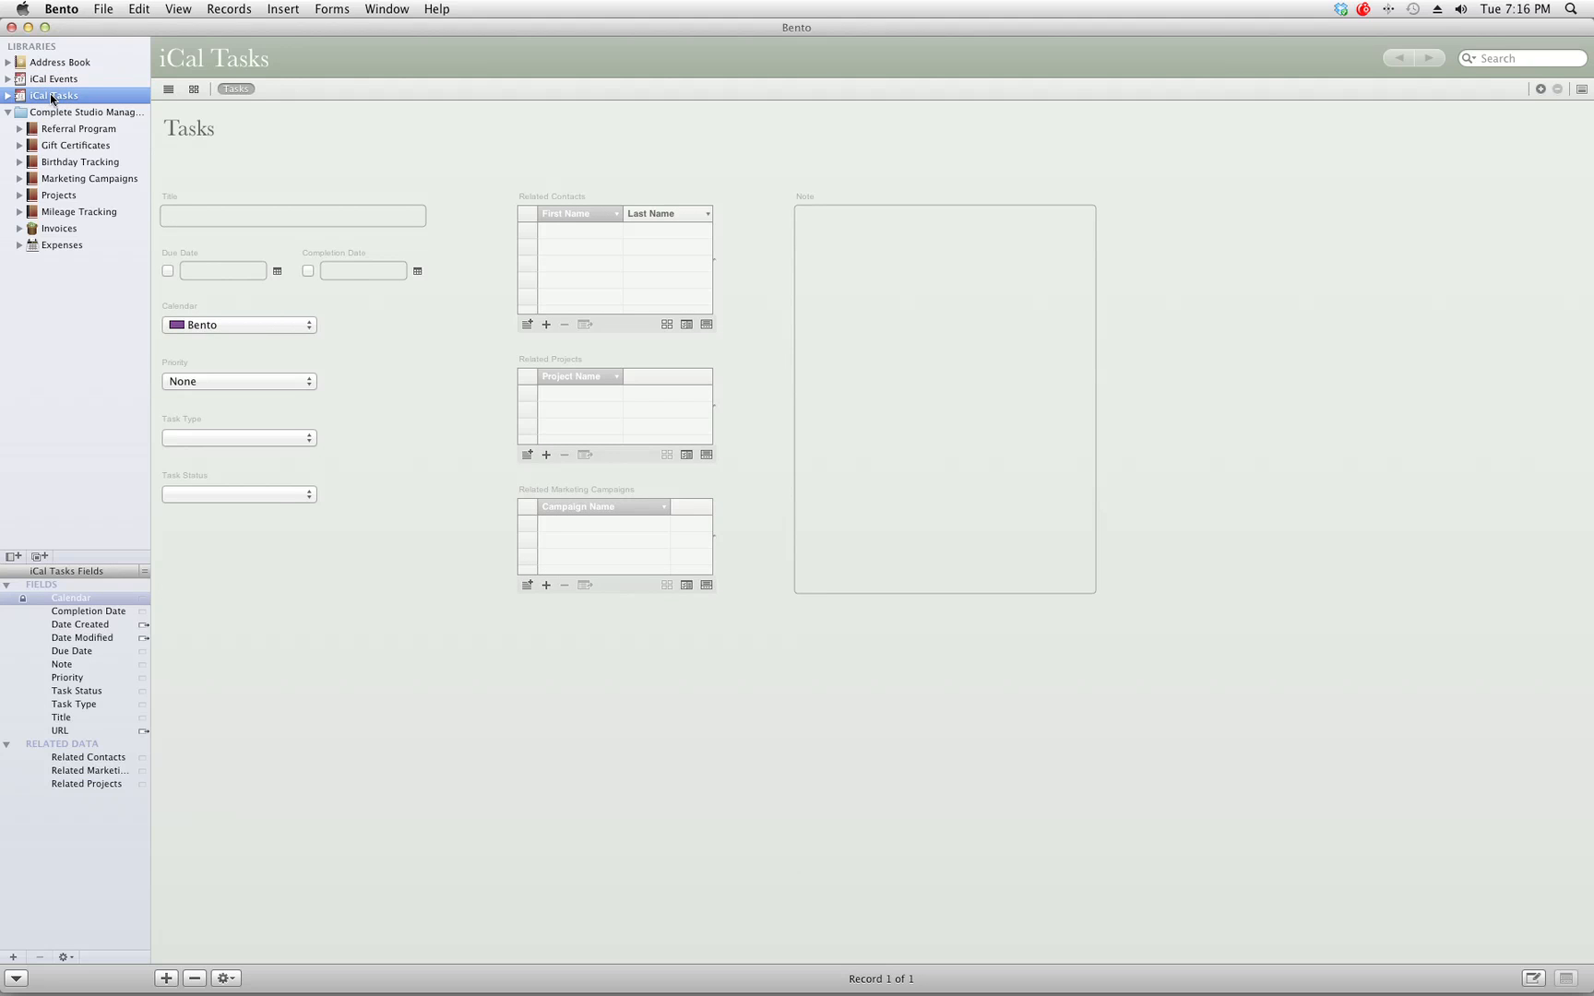
click(205, 212)
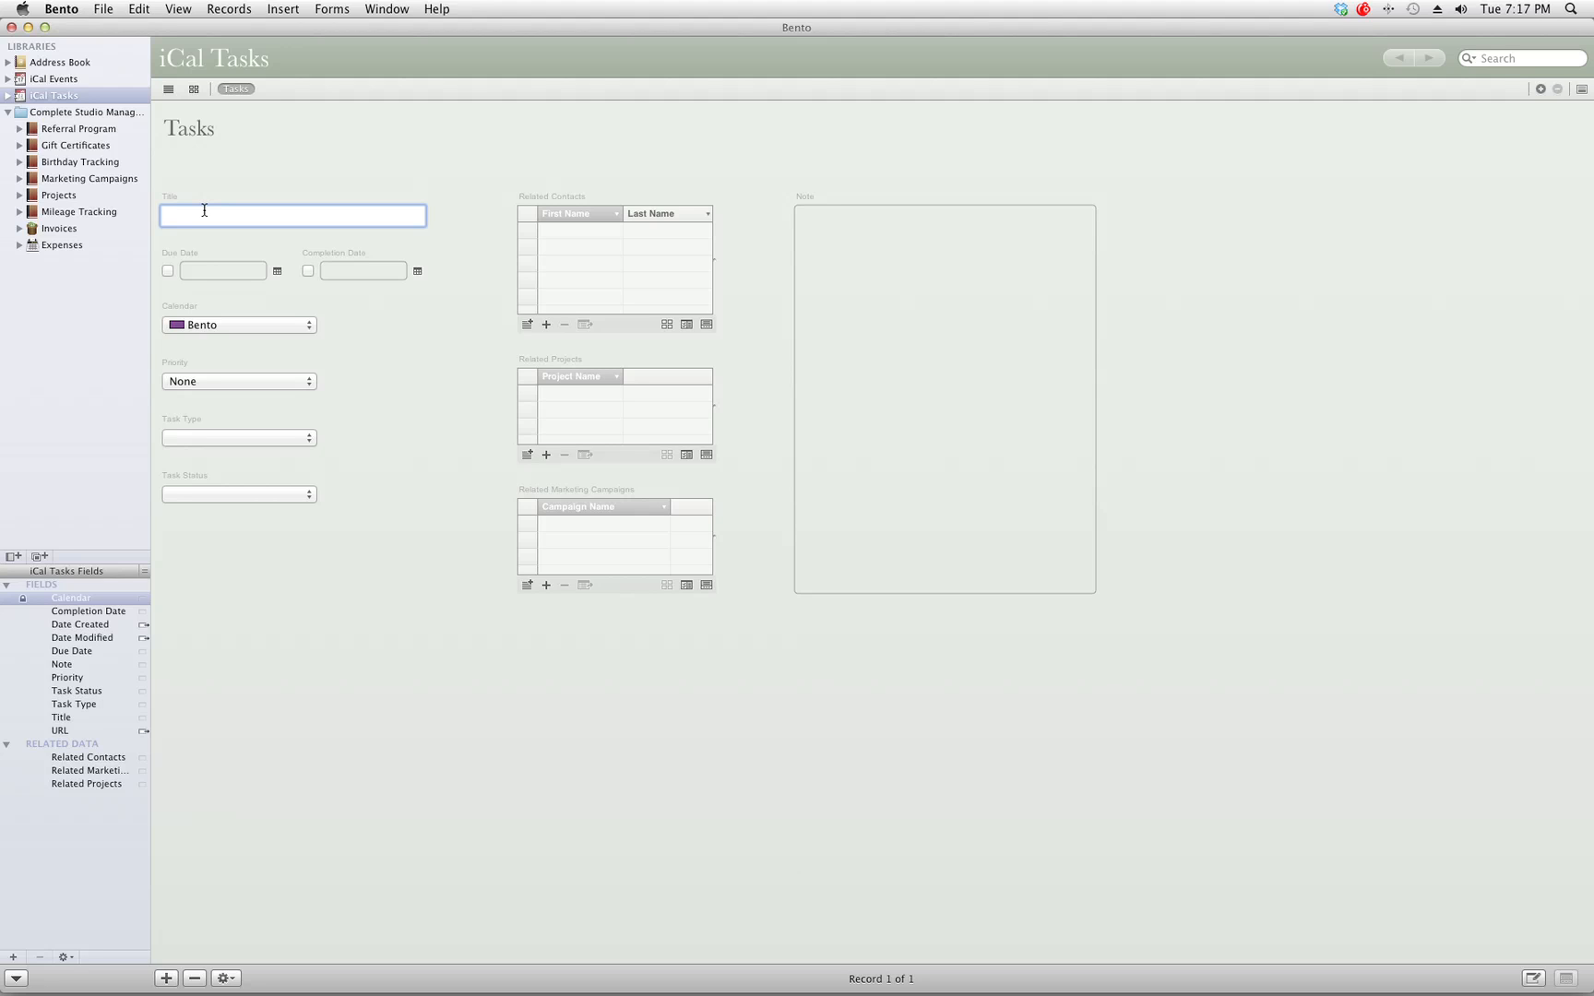
text(Design Marketing Piece for Seniorr Models)
Set the task's due date to April 13, 2012.
click(218, 267)
click(277, 270)
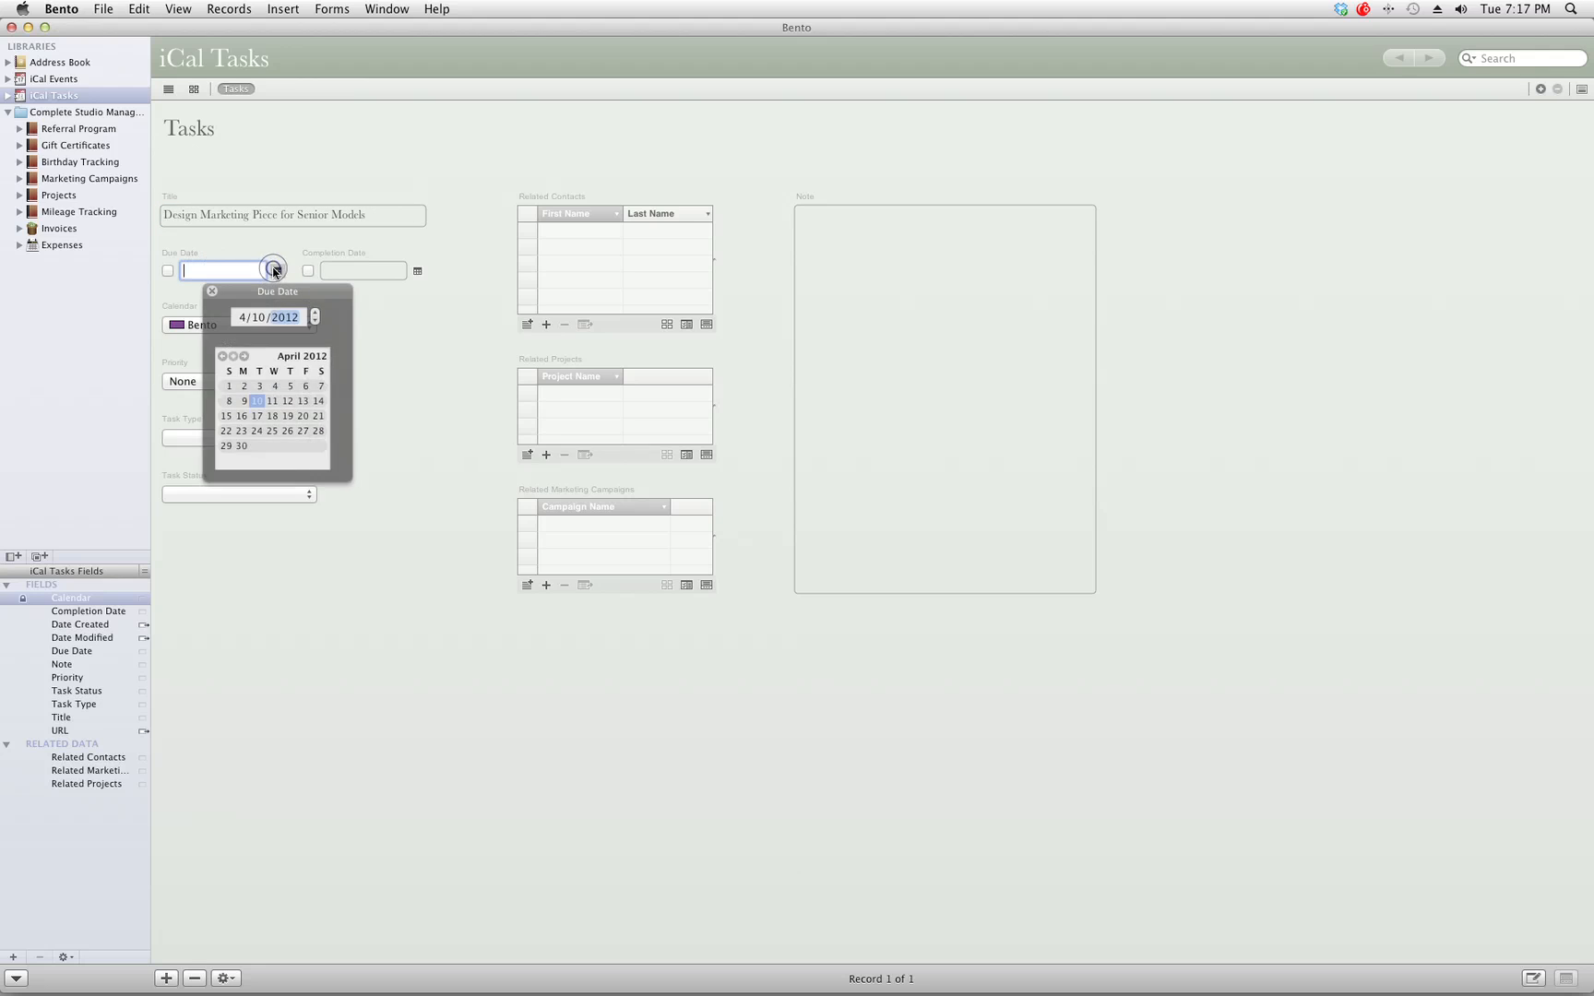
click(310, 386)
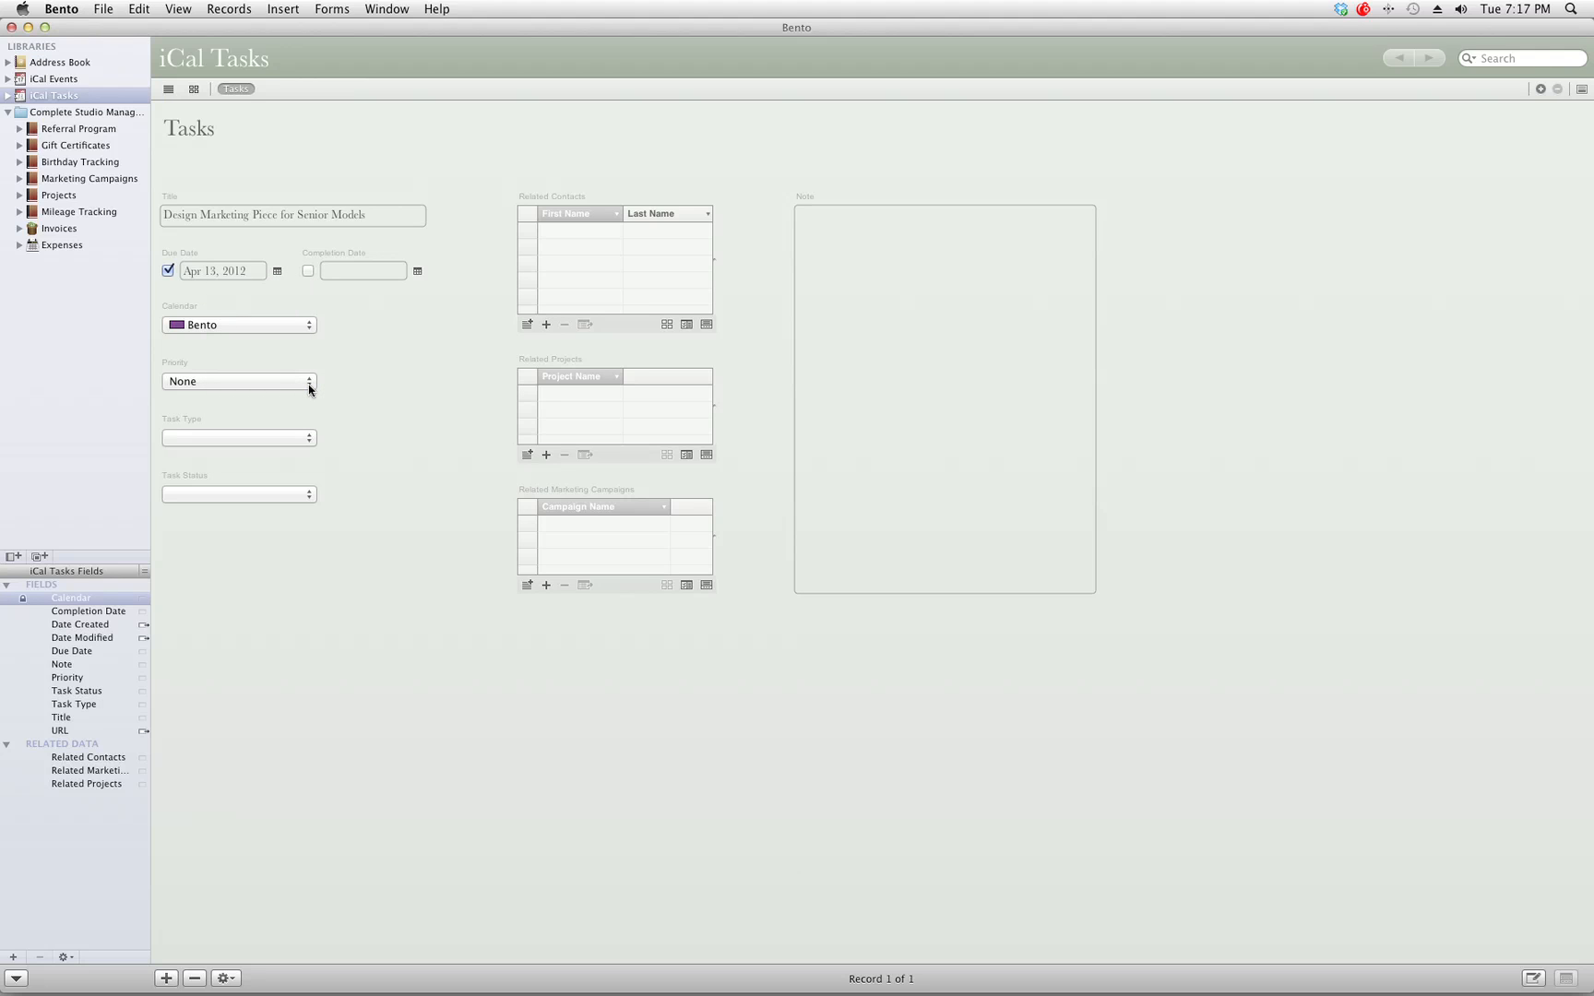
click(342, 267)
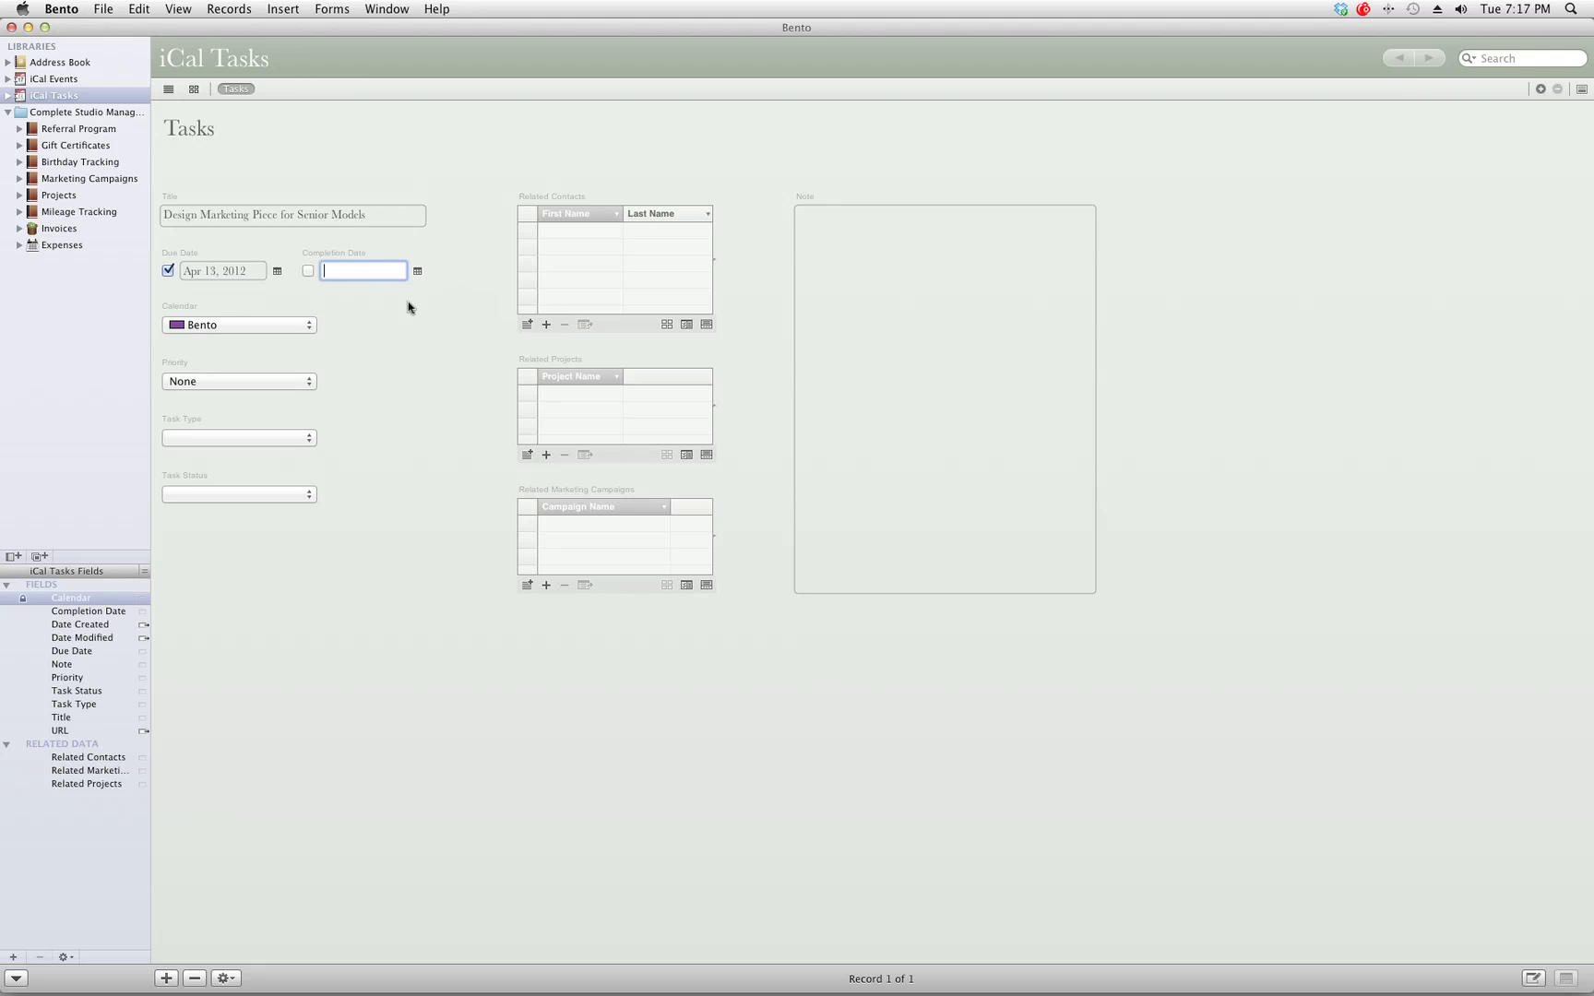
click(9, 95)
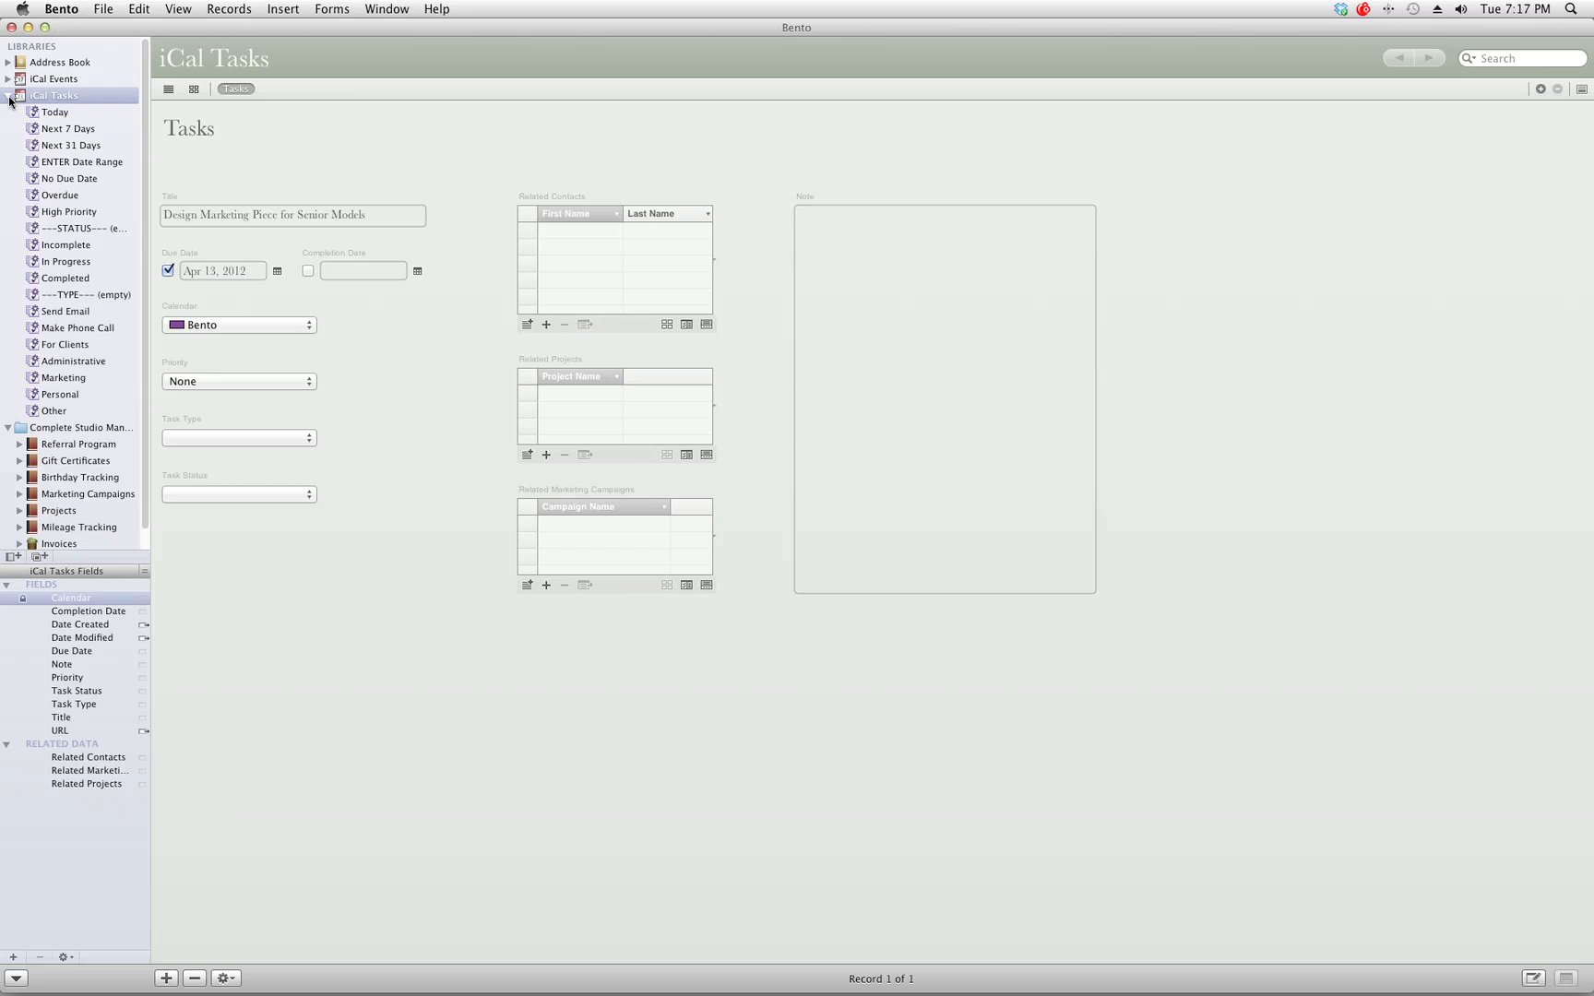
click(10, 96)
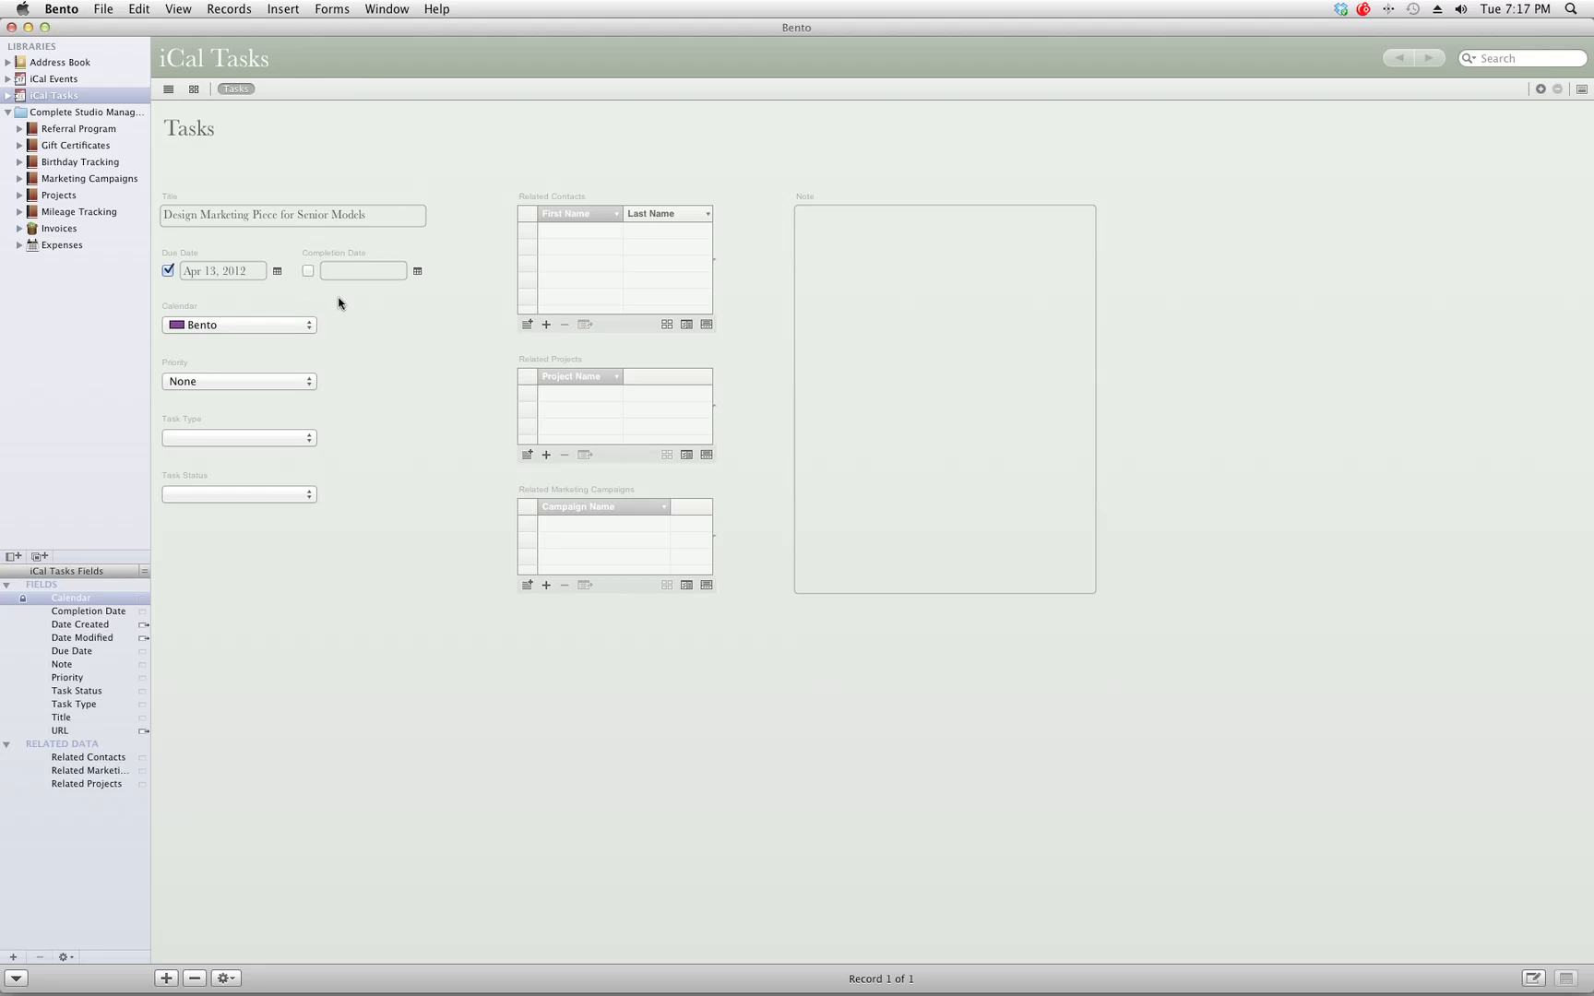
Keep the task on the Bento calendar and set its priority to High.
click(247, 325)
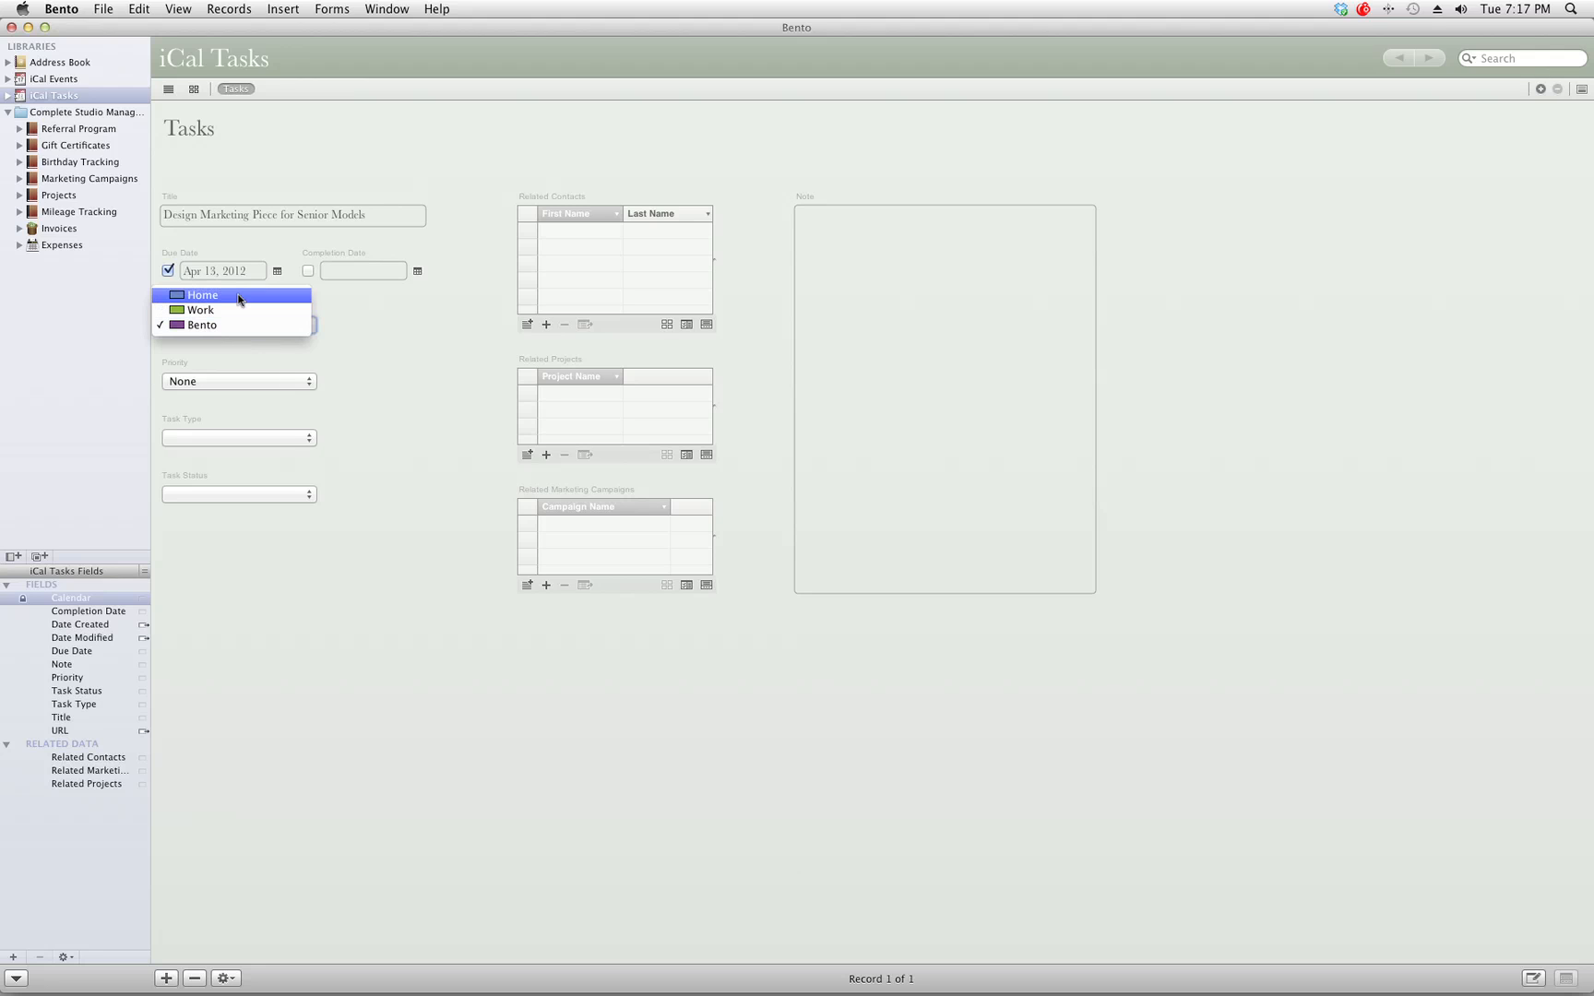
click(320, 334)
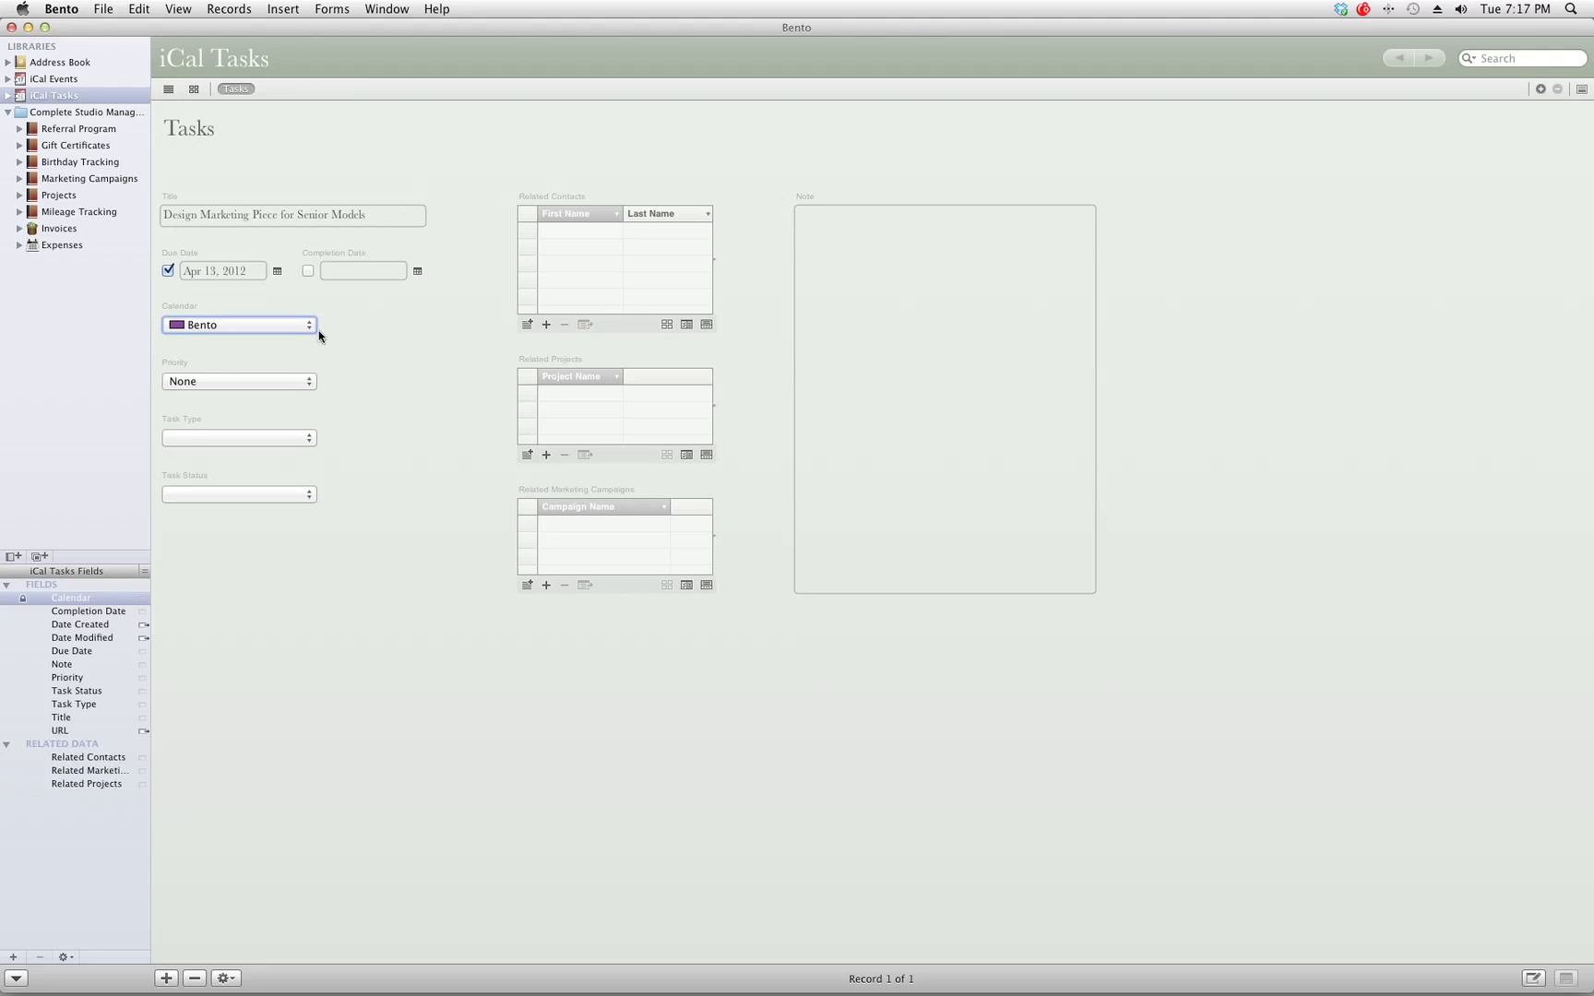
click(211, 381)
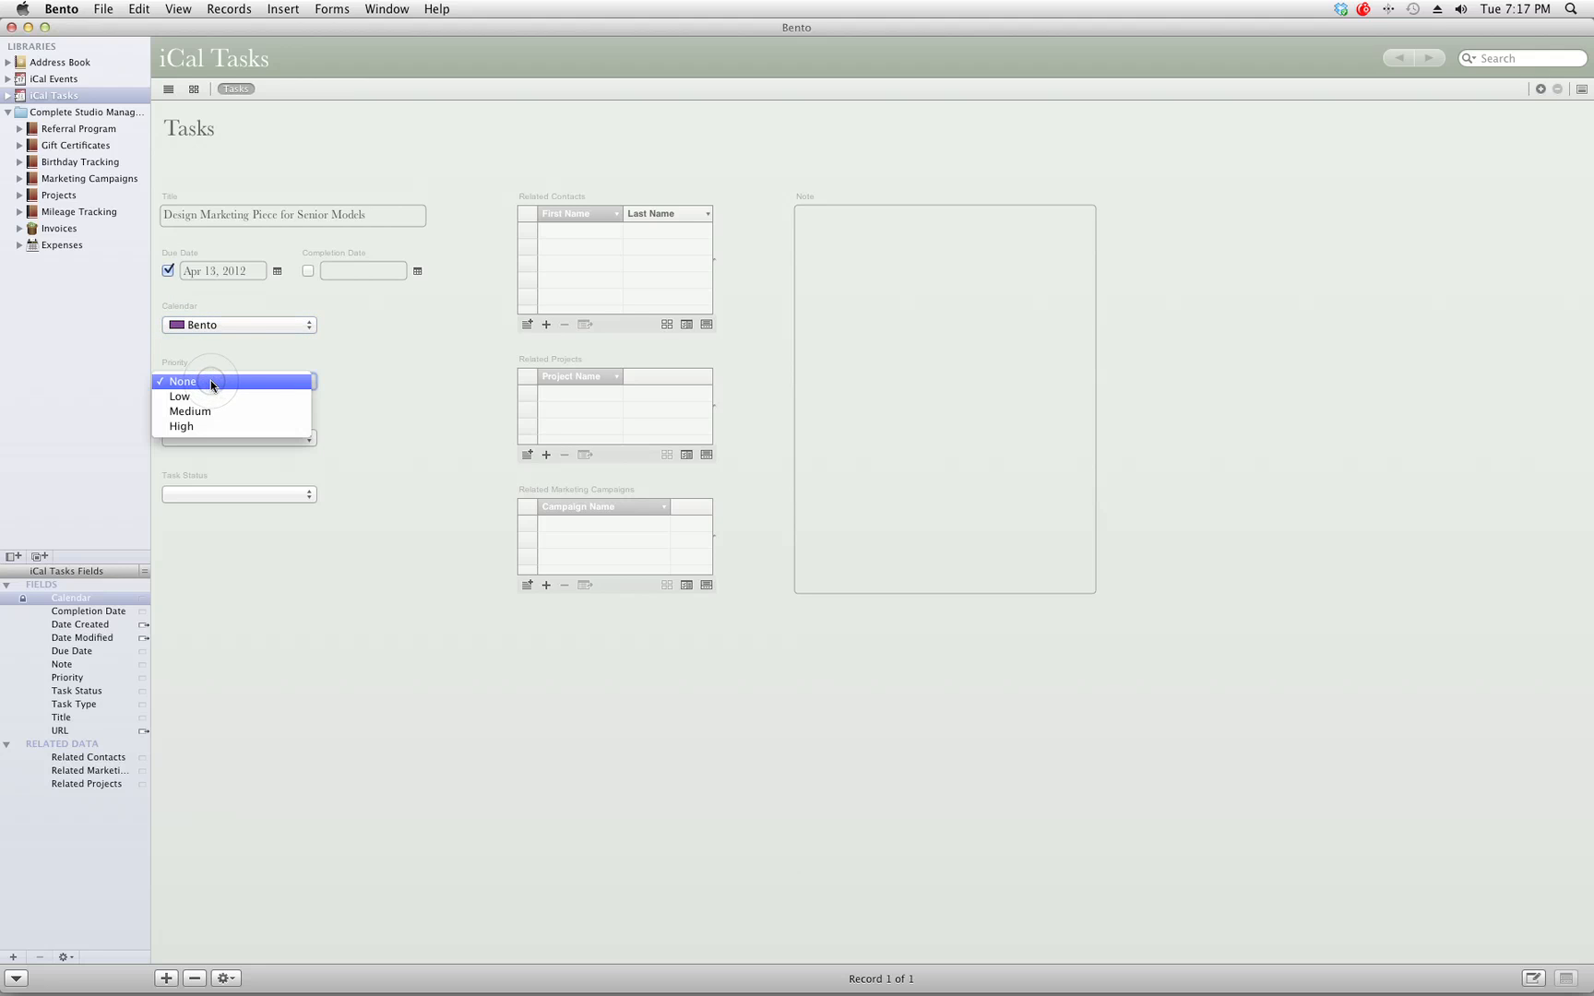
click(190, 428)
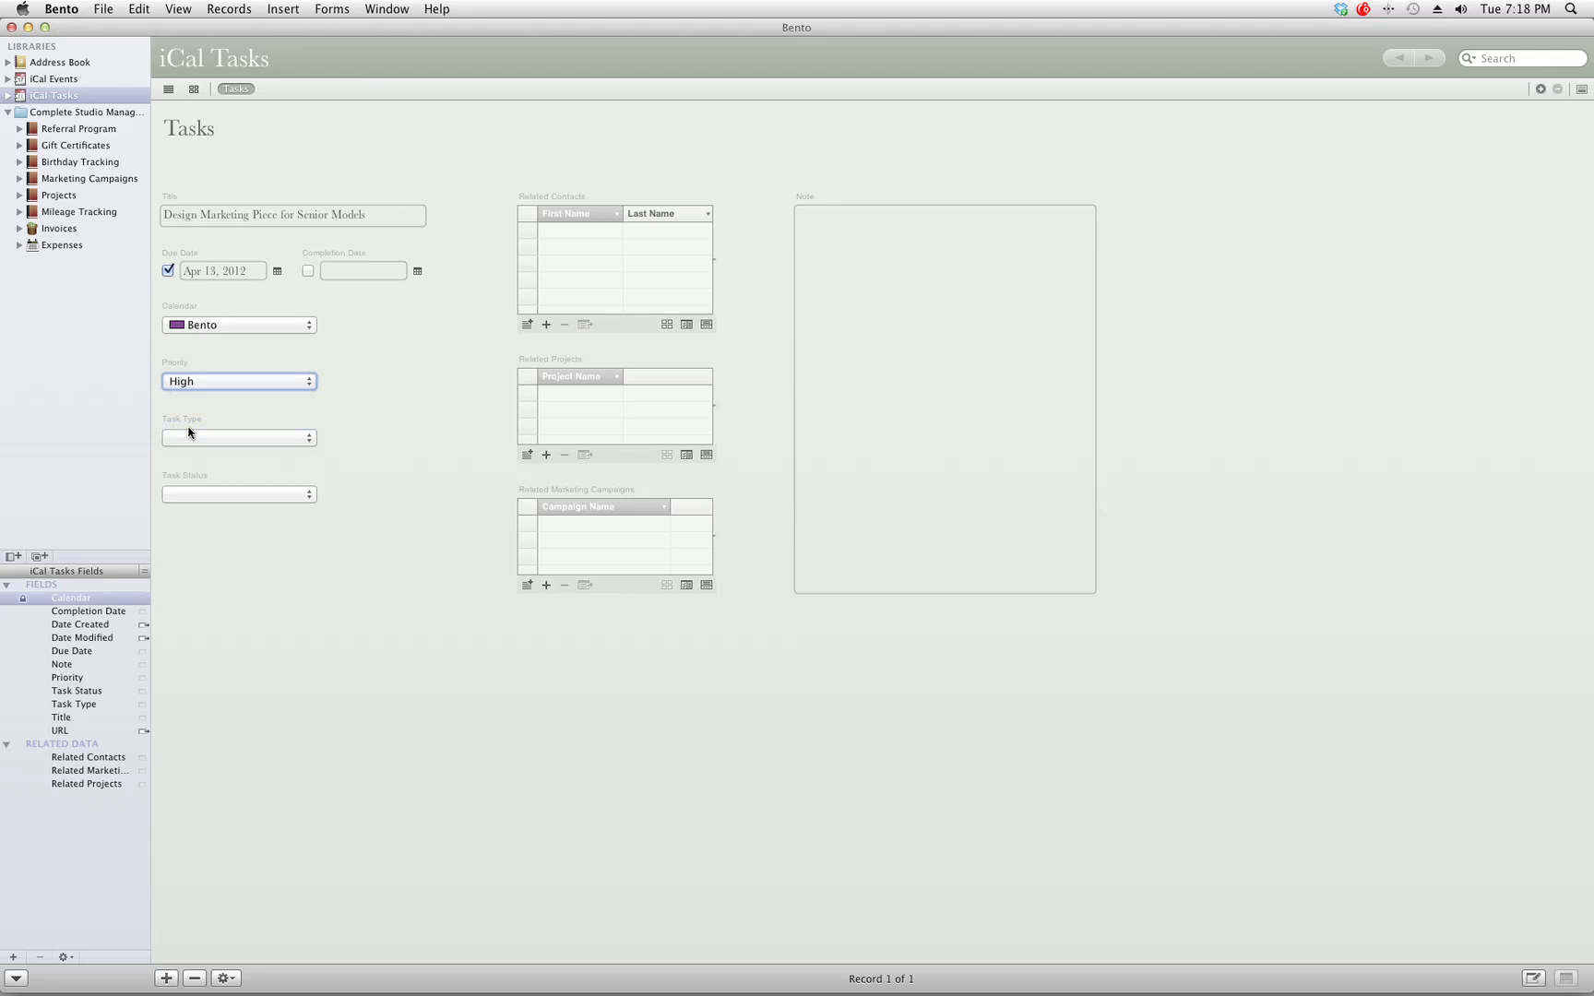
Set the task type to Marketing and the task status to In Progress.
click(189, 434)
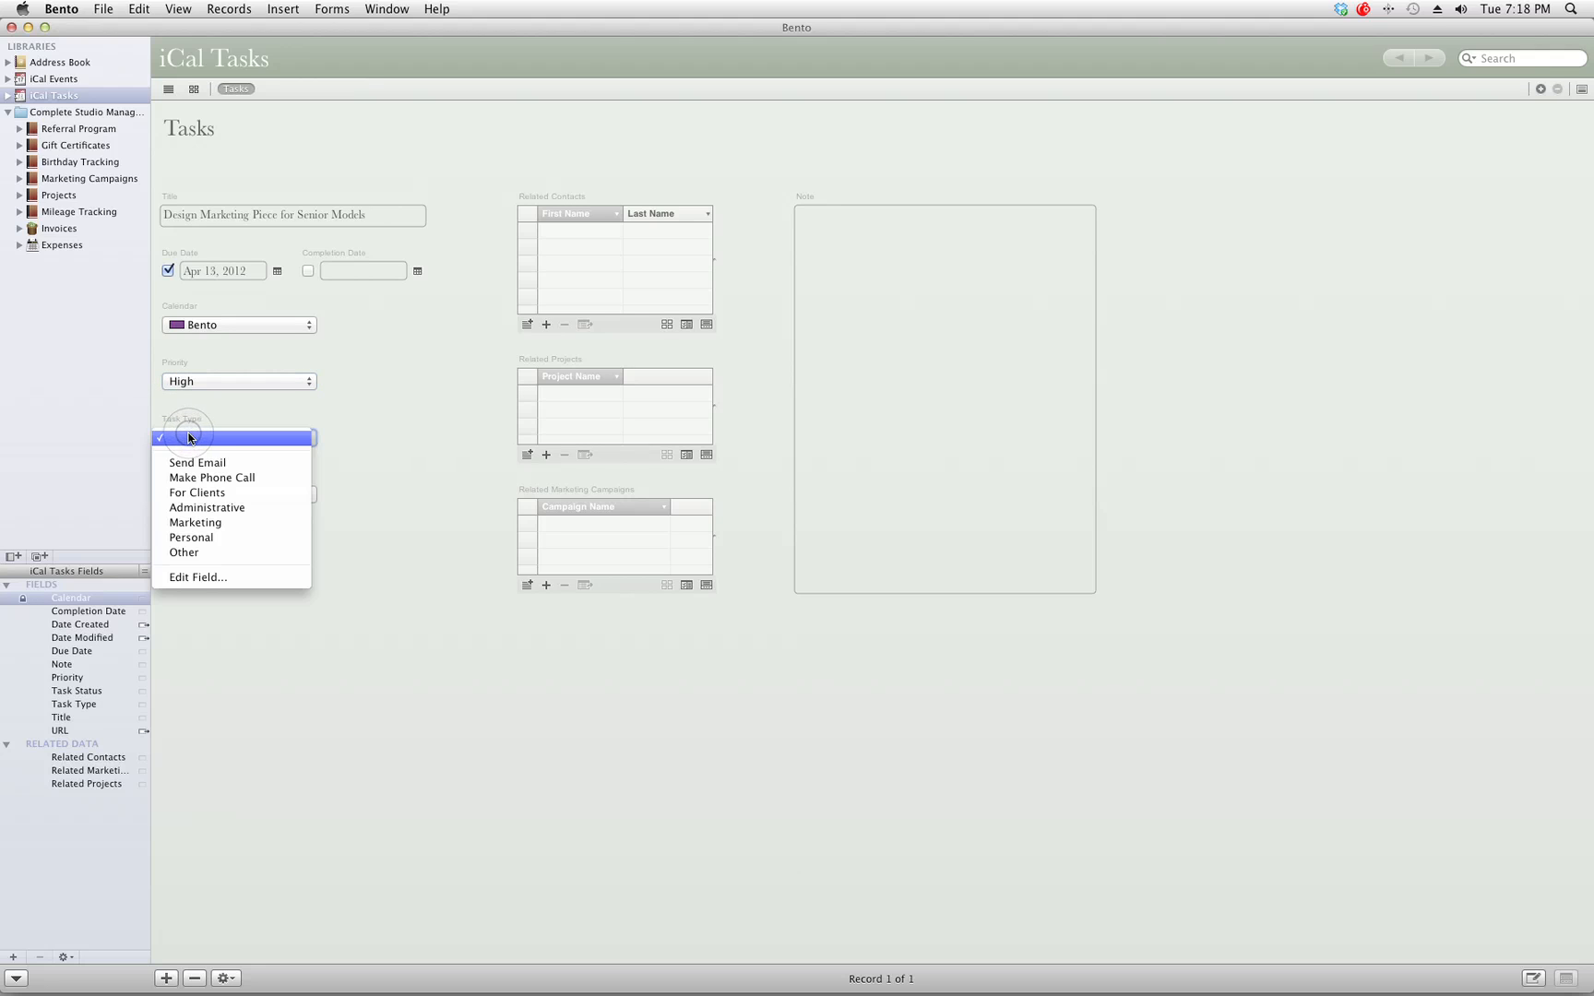
click(235, 527)
click(207, 499)
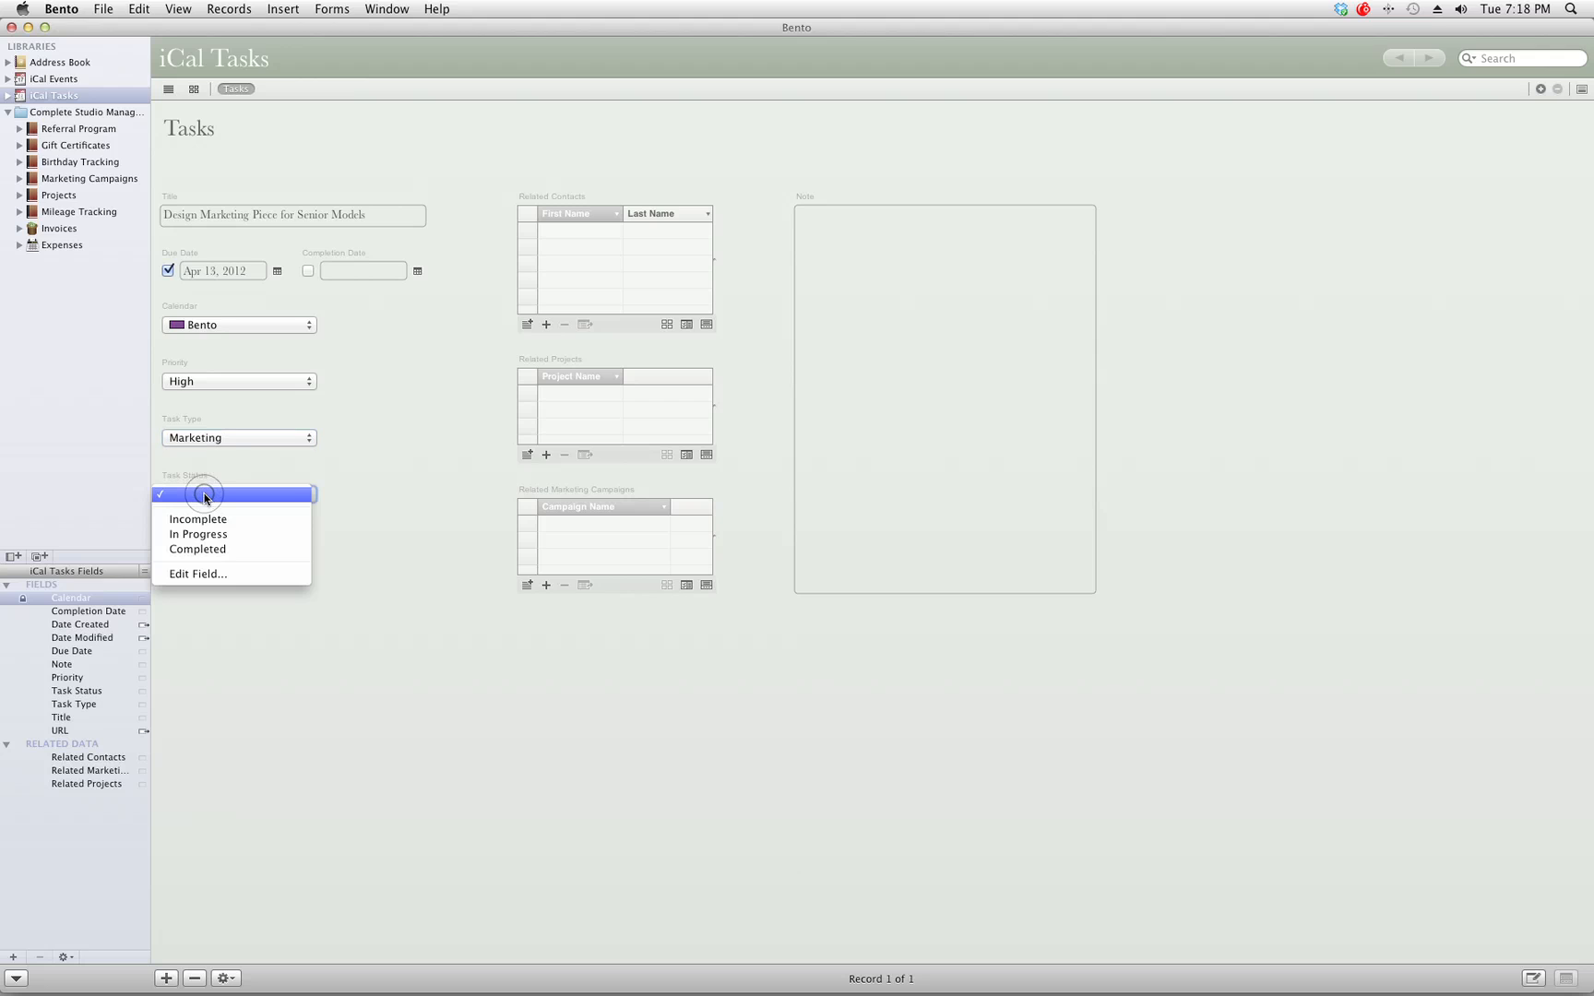
click(192, 537)
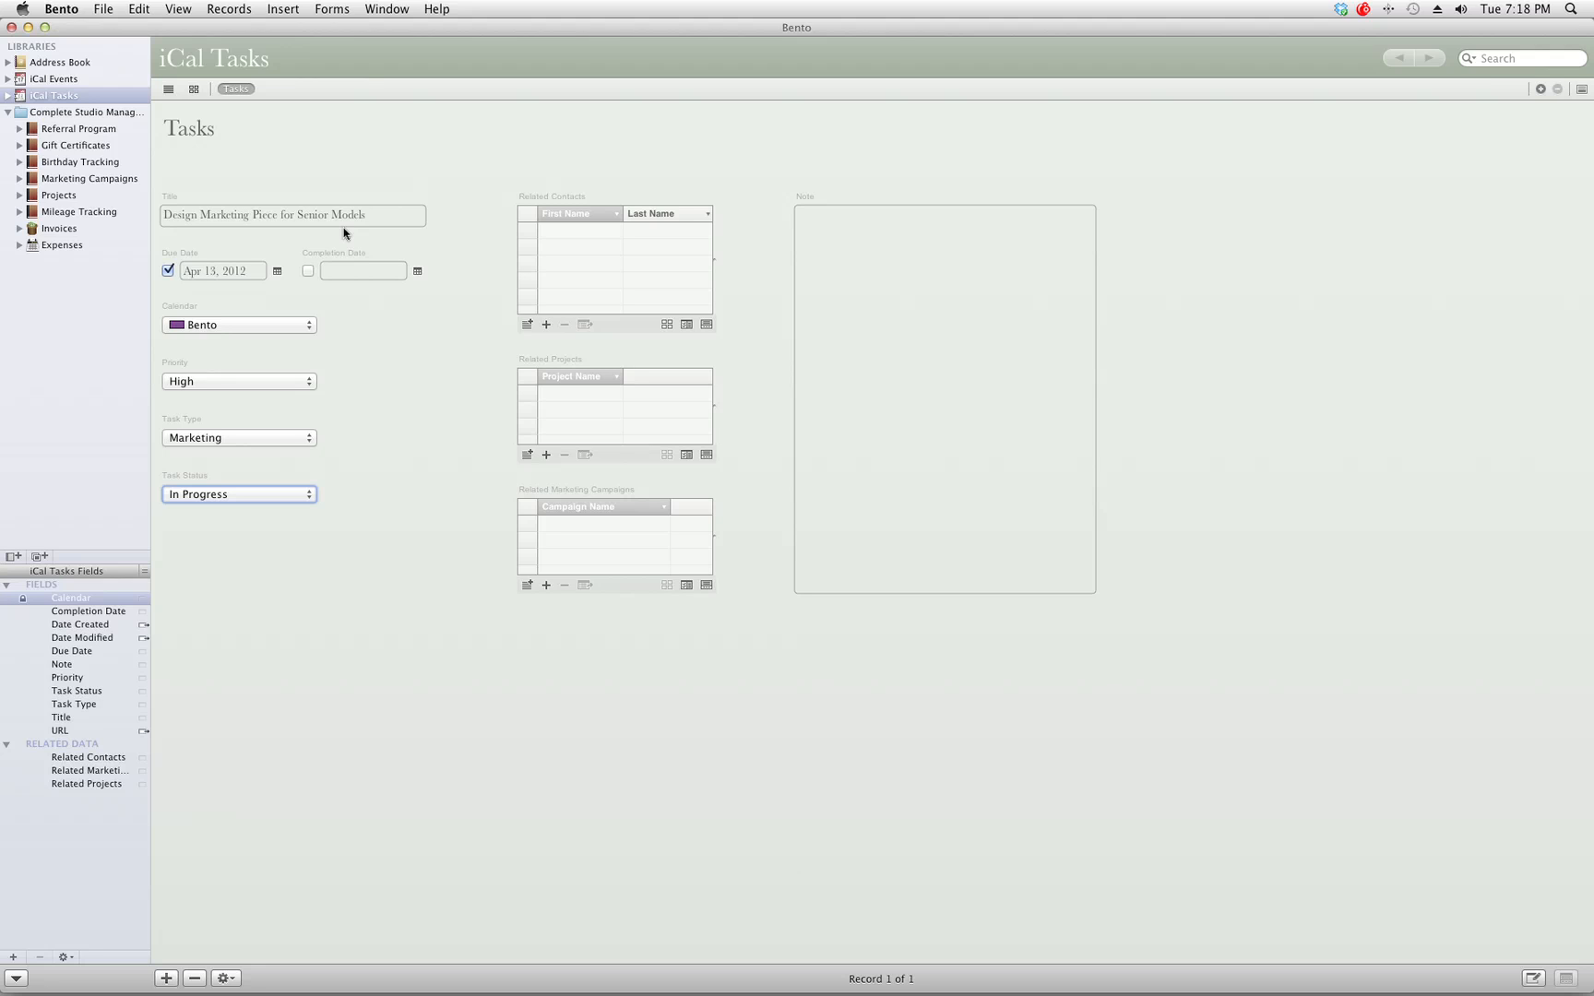
click(285, 445)
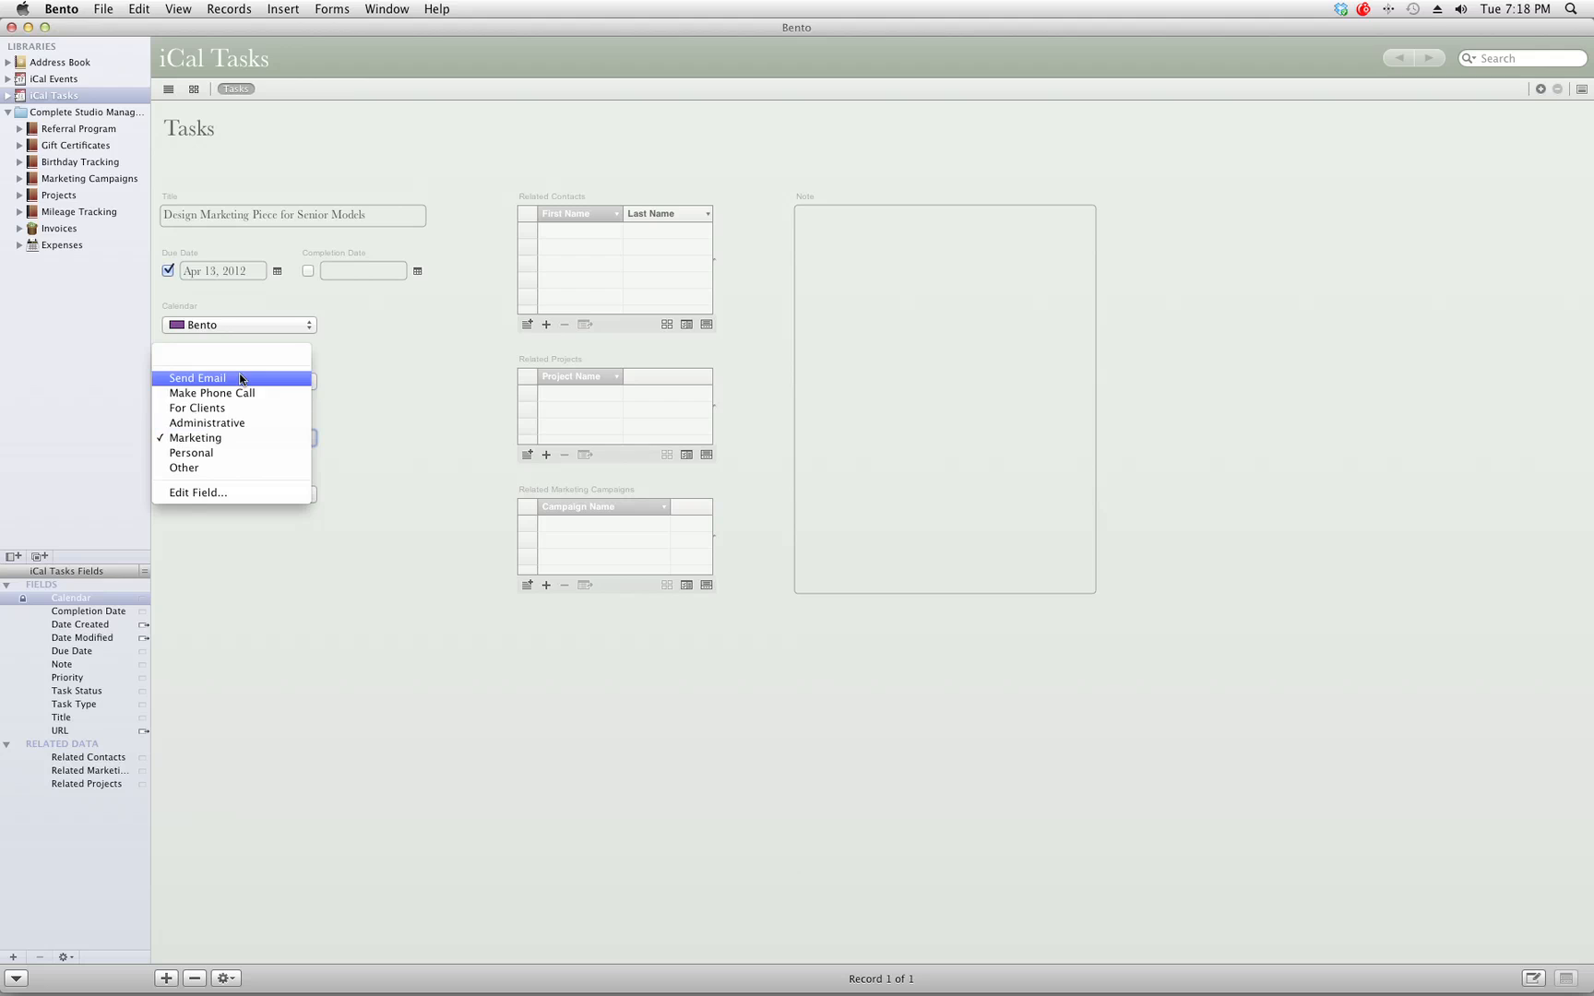
click(224, 438)
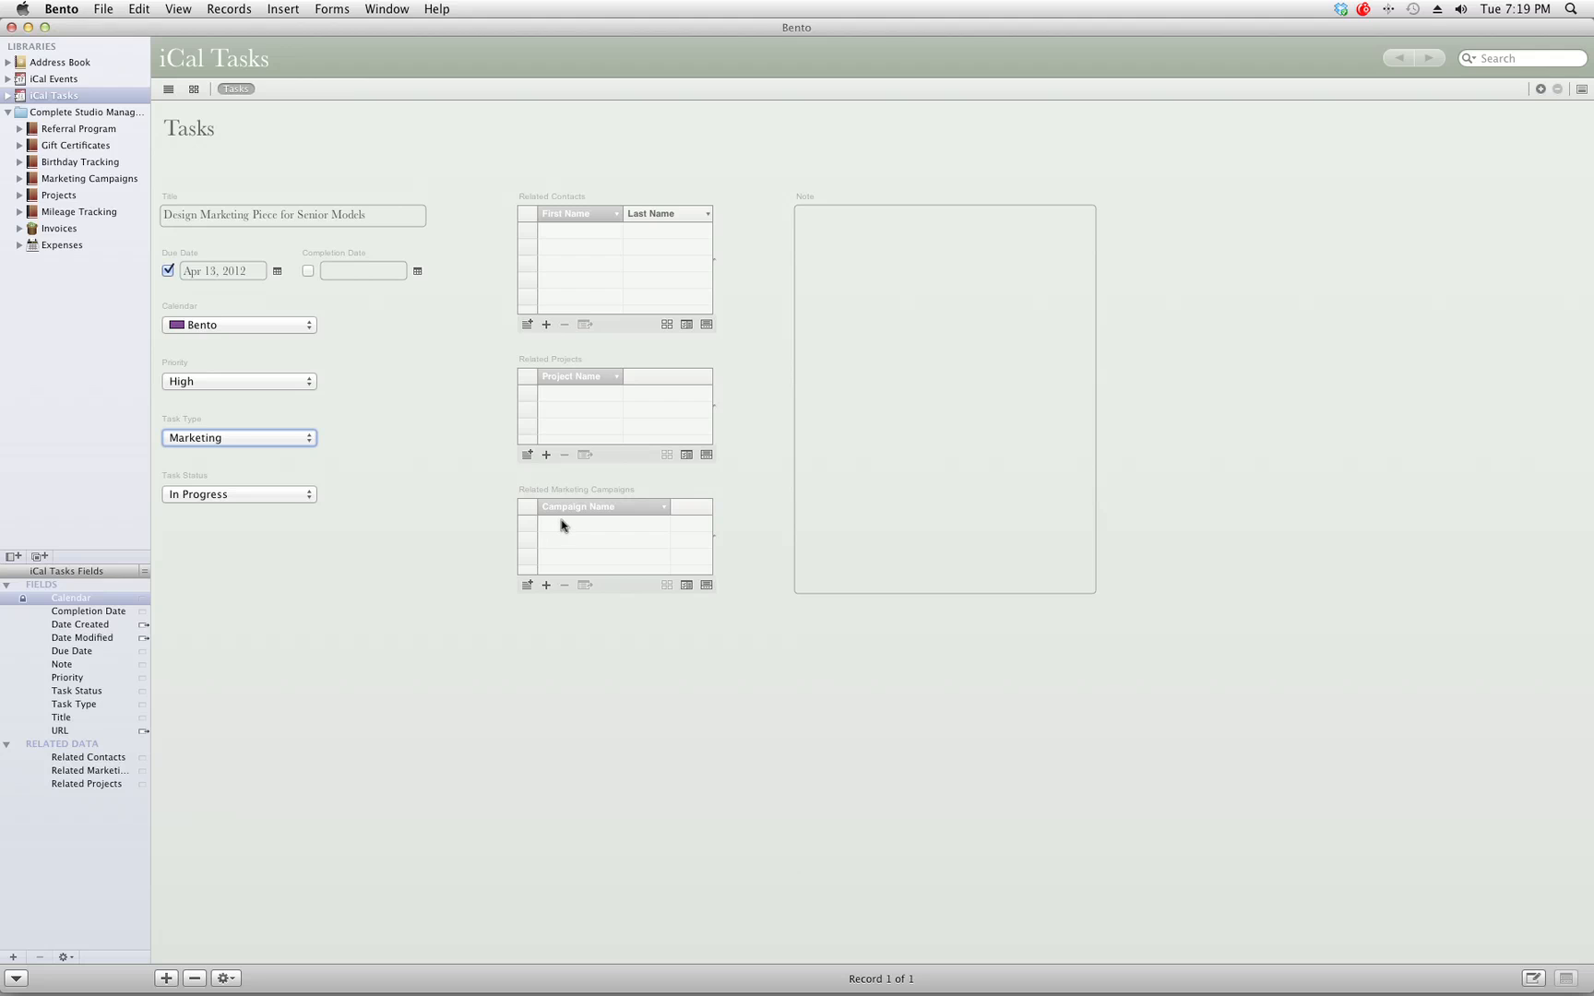
click(527, 585)
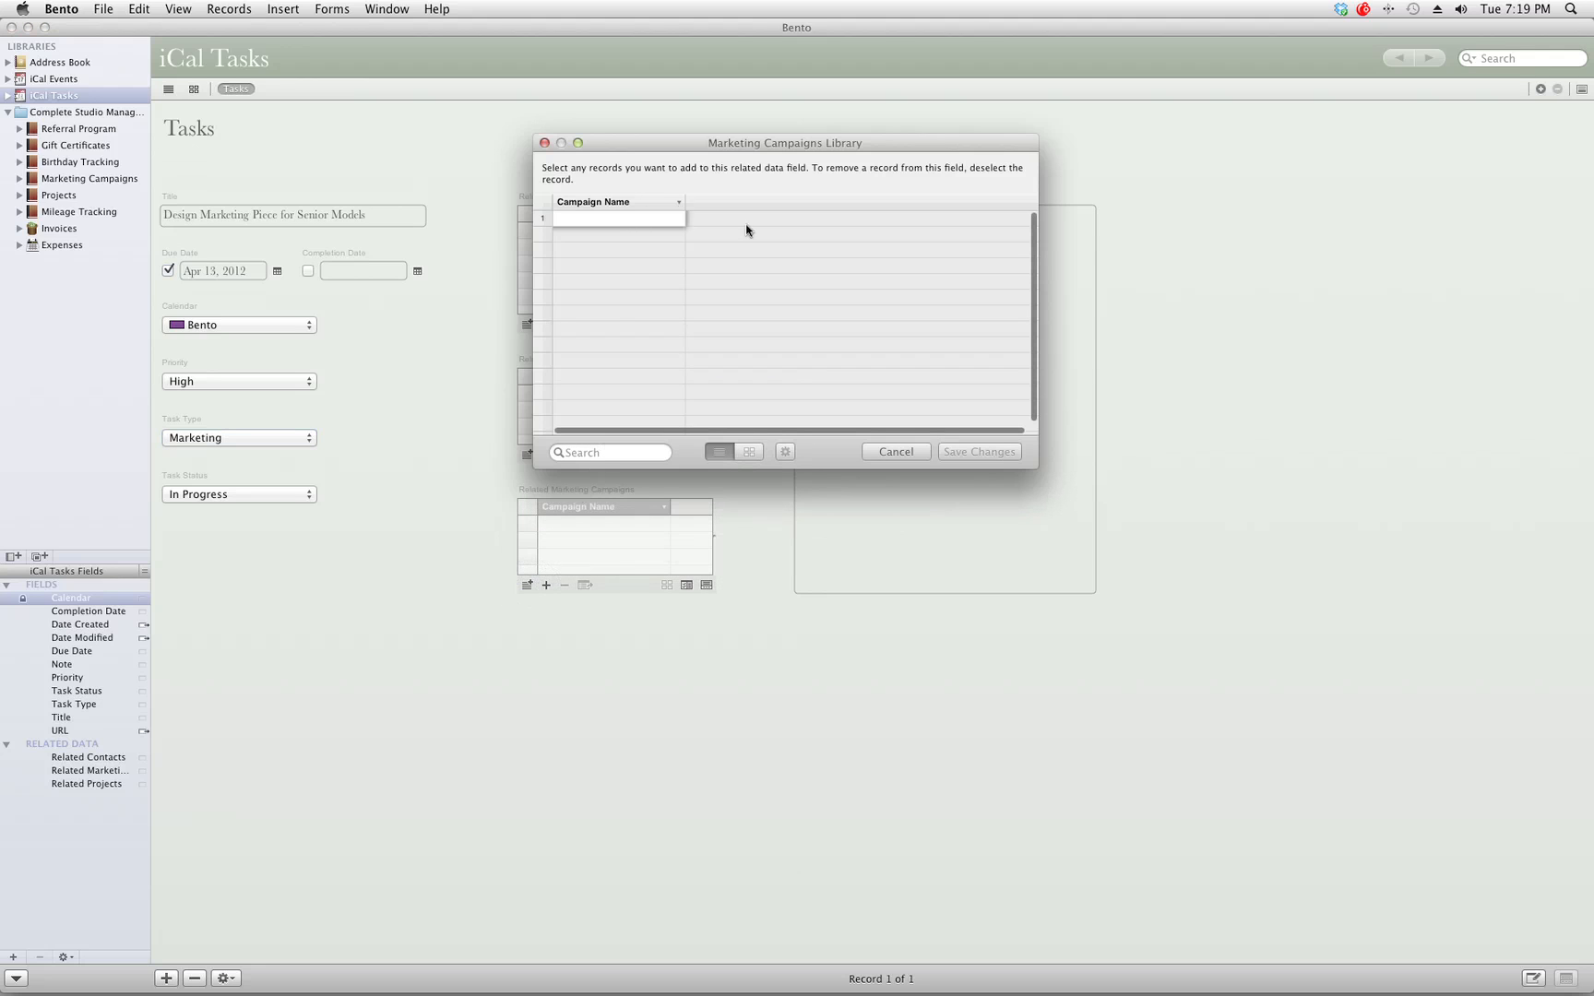
click(867, 454)
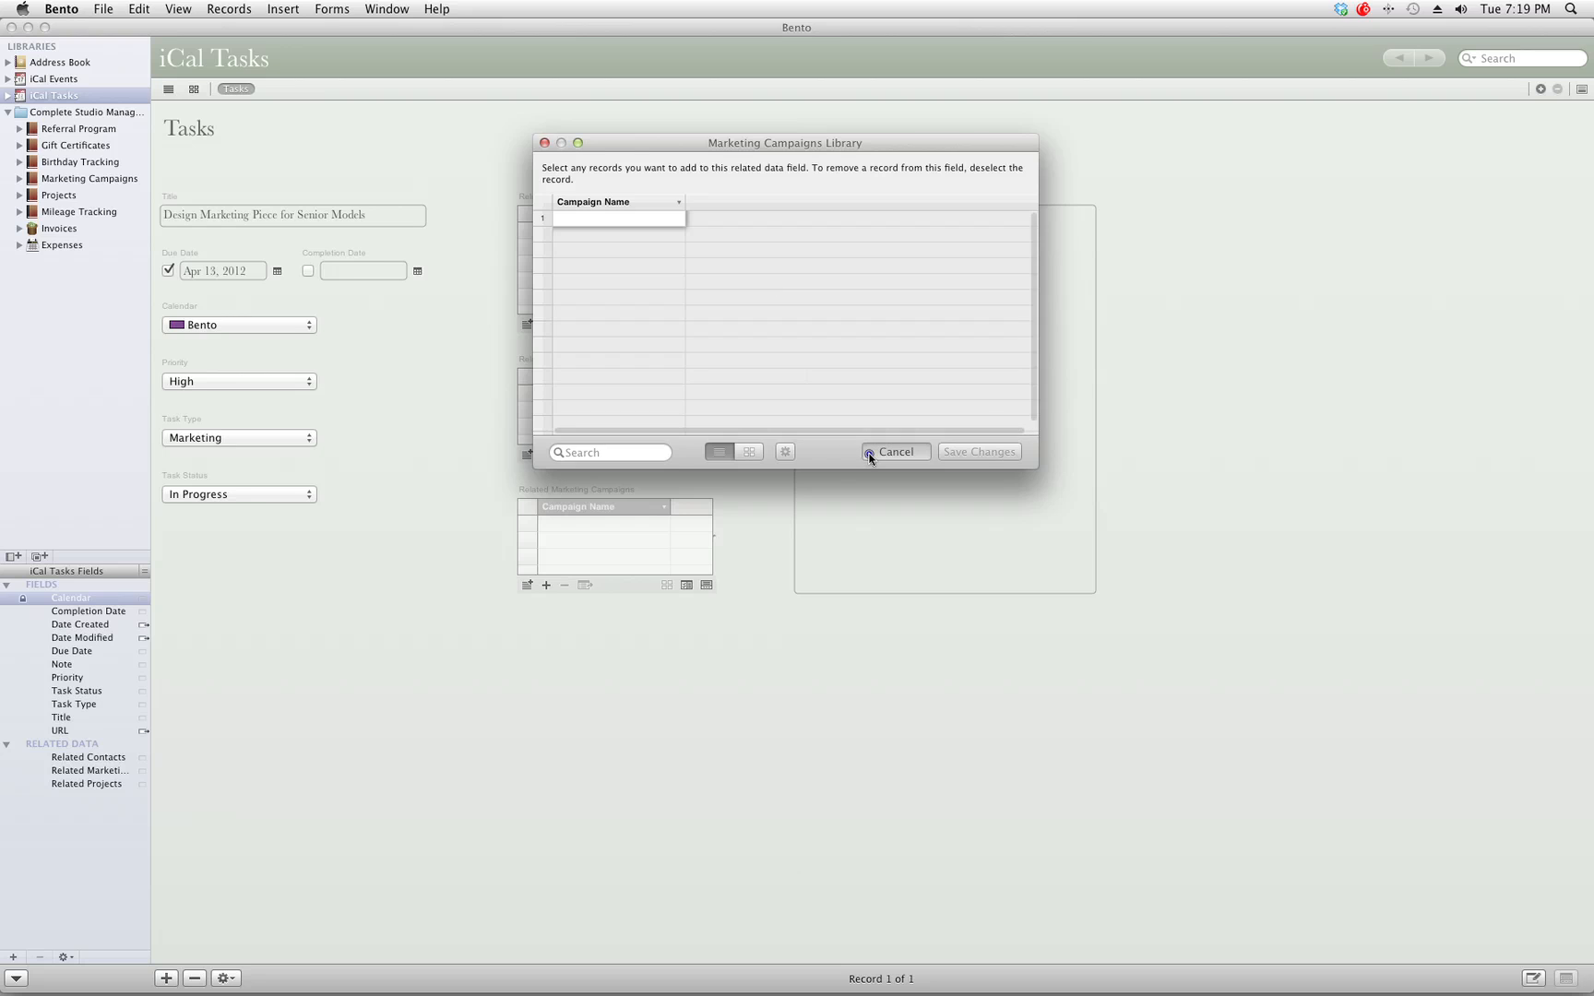
click(895, 294)
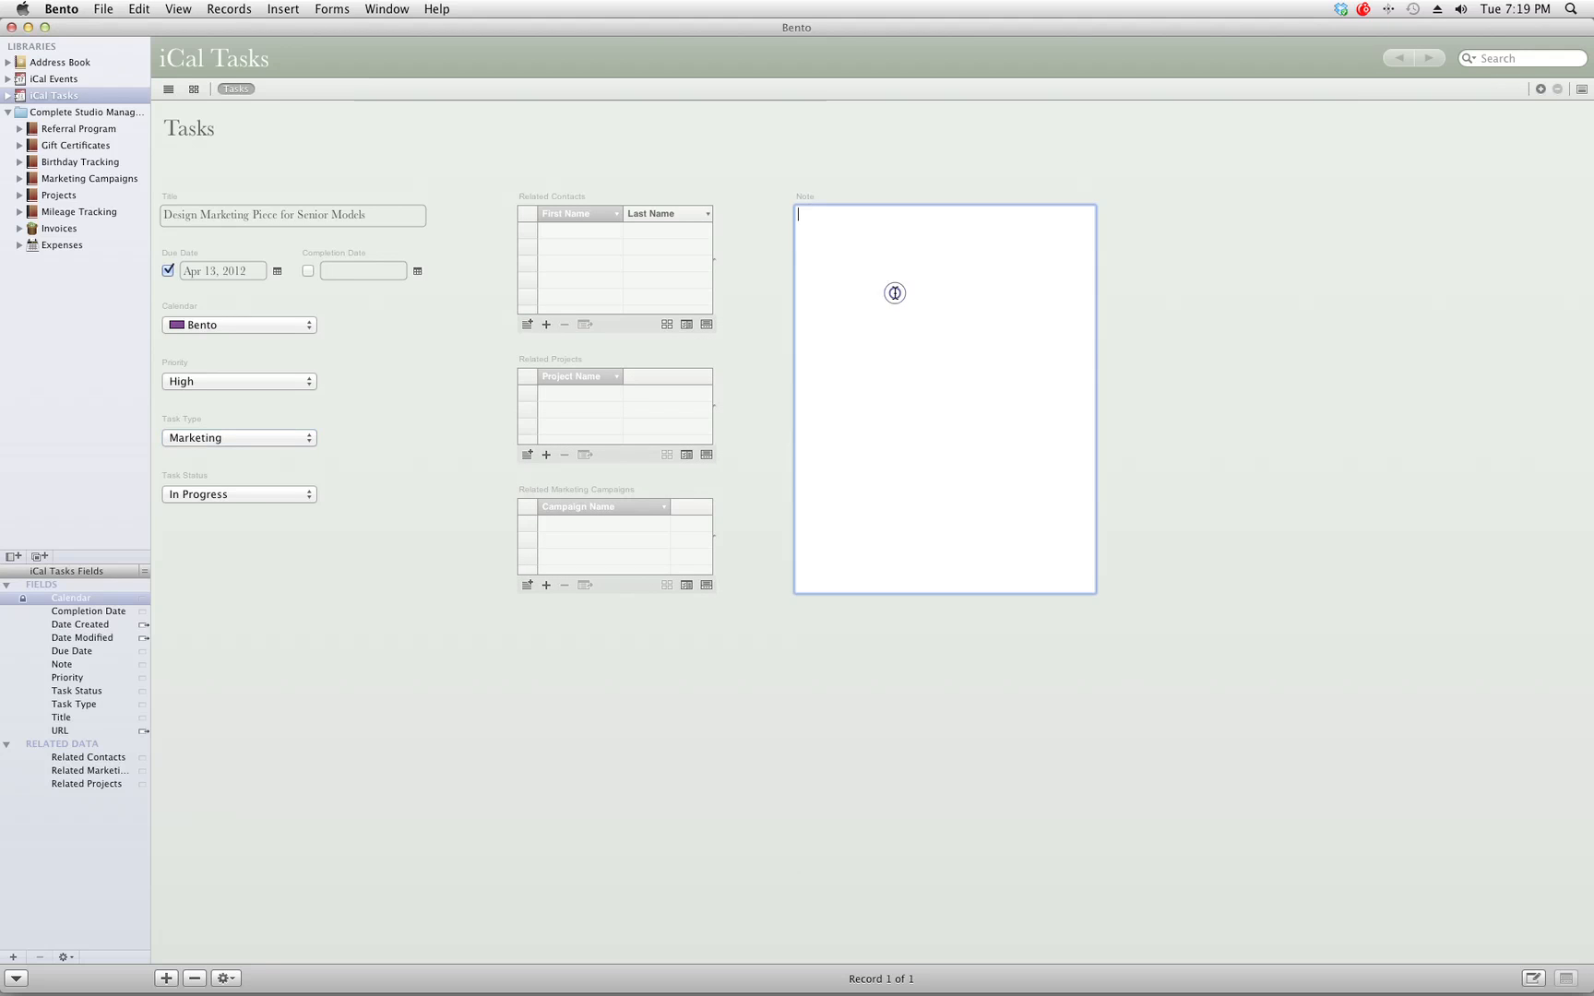